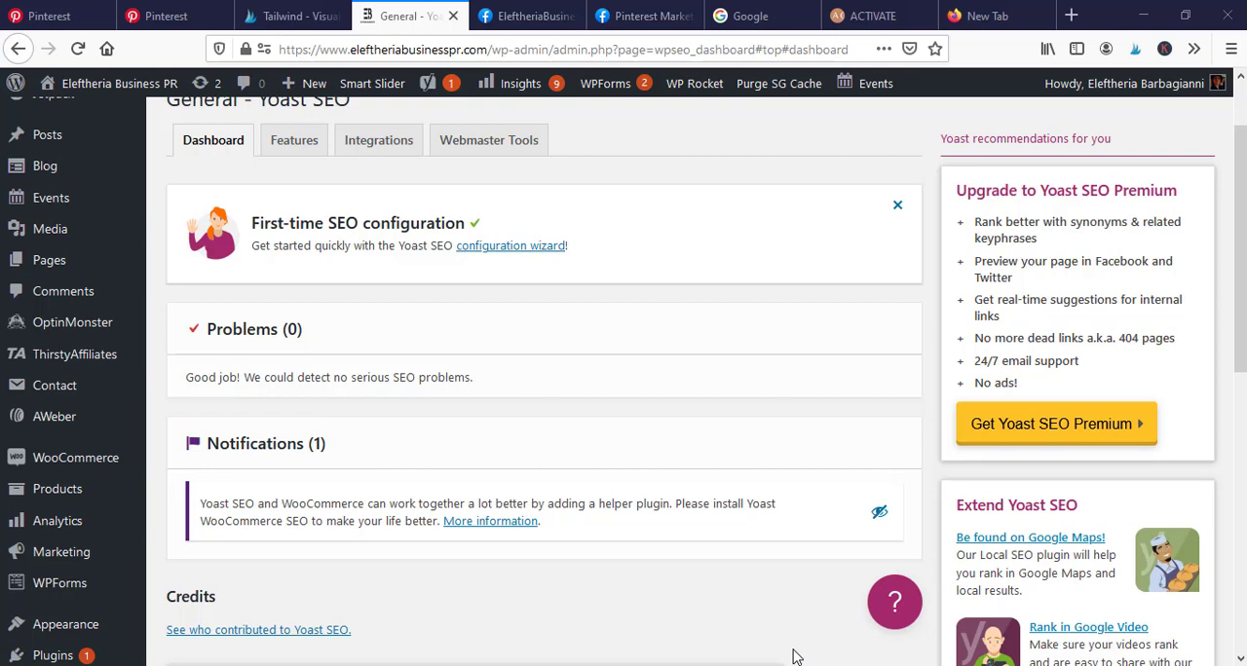
- Examine the problems and notifications listed on the Yoast SEO general dashboard
scroll(764, 481, "up", 2)
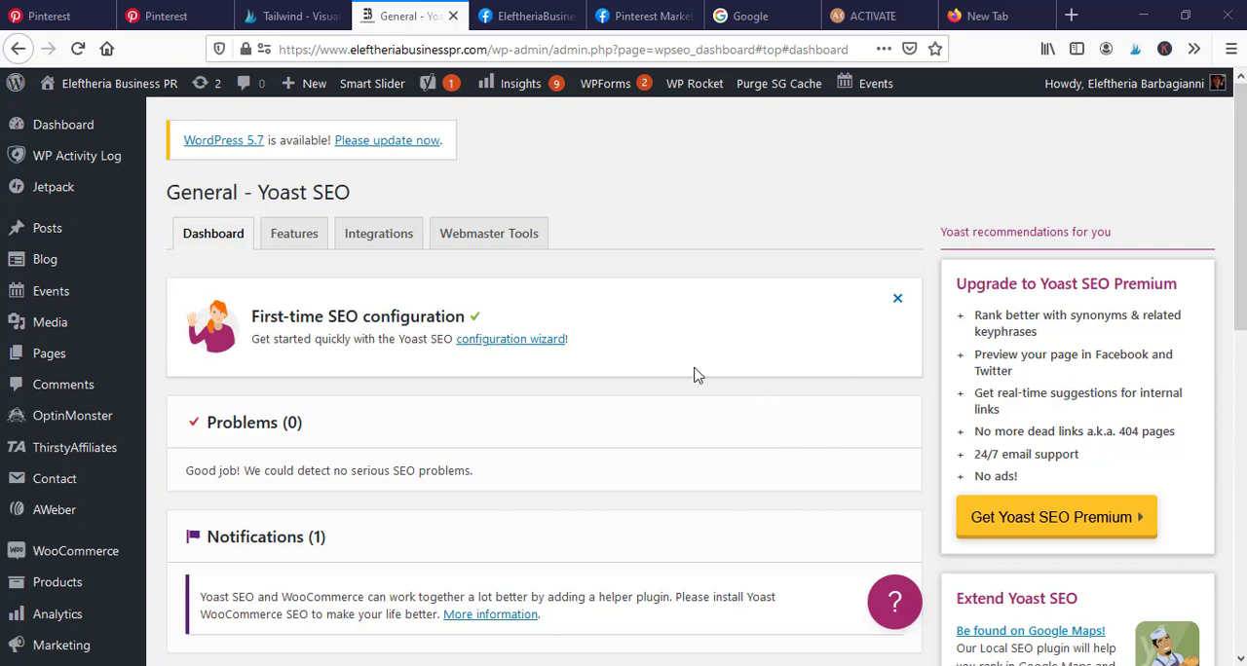
scroll(746, 465, "down", 2)
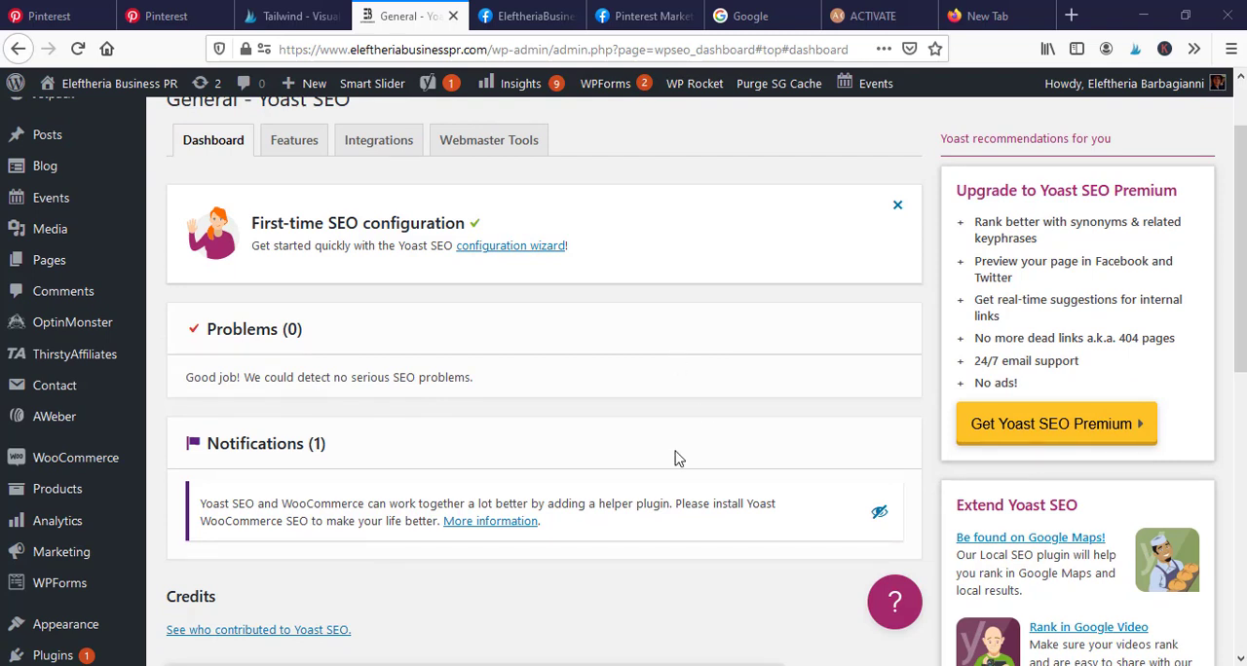
scroll(730, 392, "down", 2)
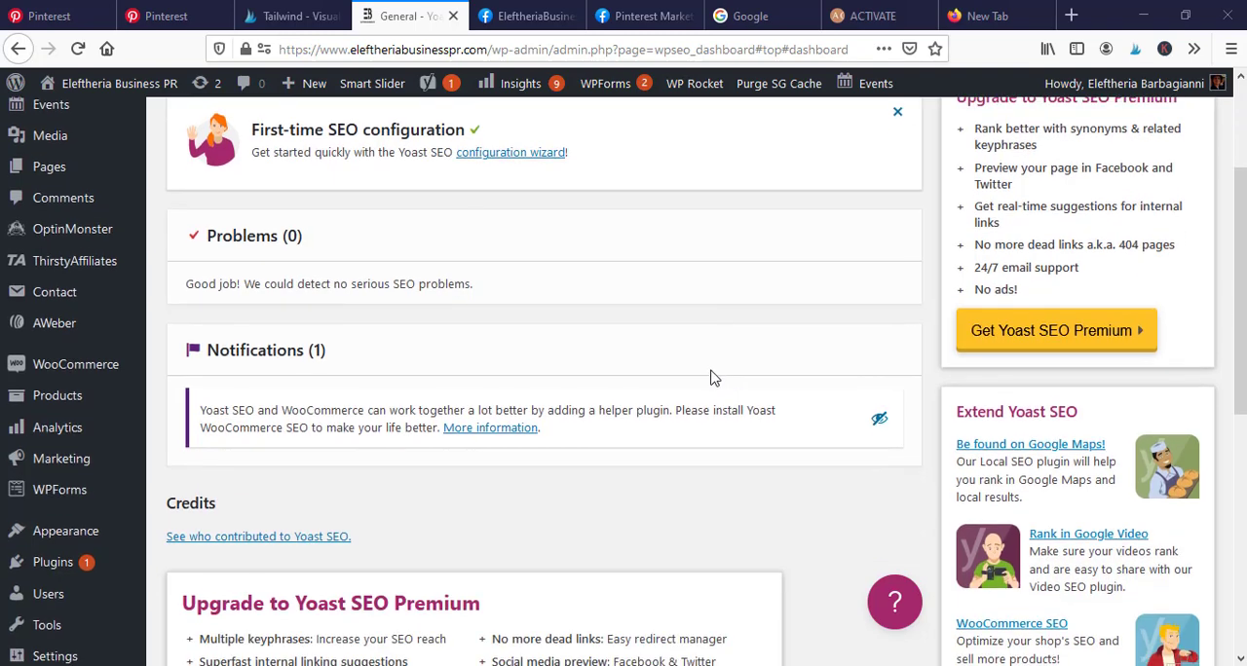
scroll(710, 378, "up", 2)
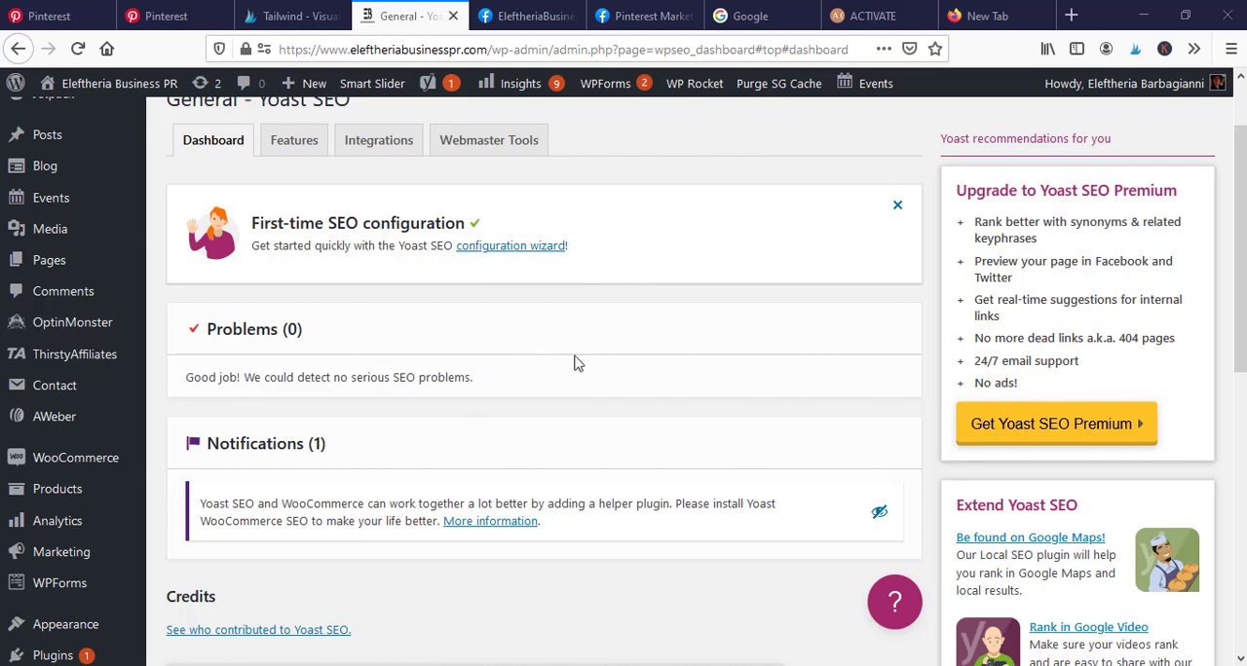
scroll(577, 350, "down", 2)
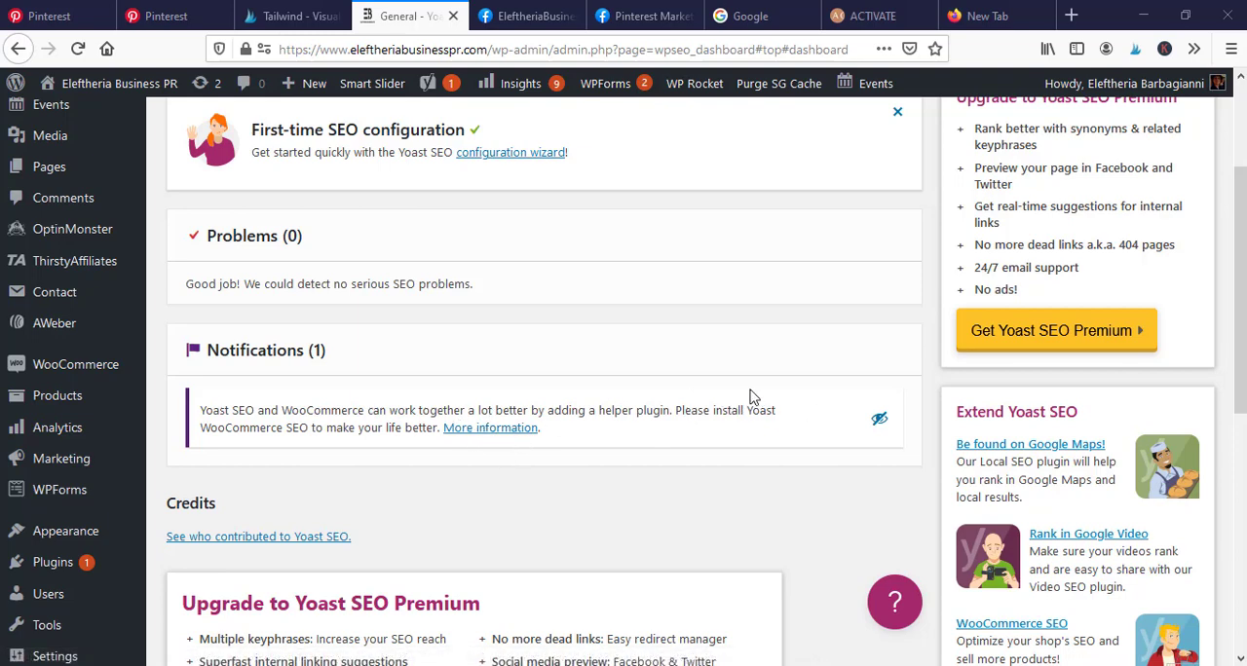
scroll(709, 399, "down", 2)
scroll(659, 437, "up", 2)
scroll(747, 406, "up", 3)
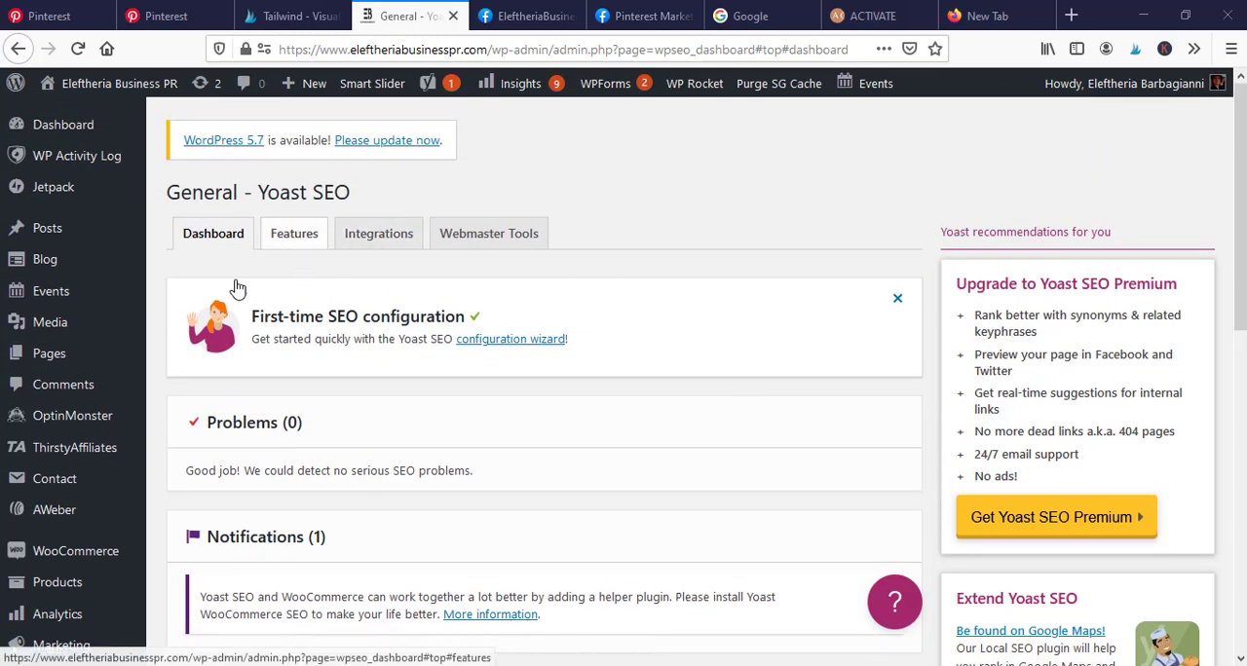
scroll(670, 407, "down", 2)
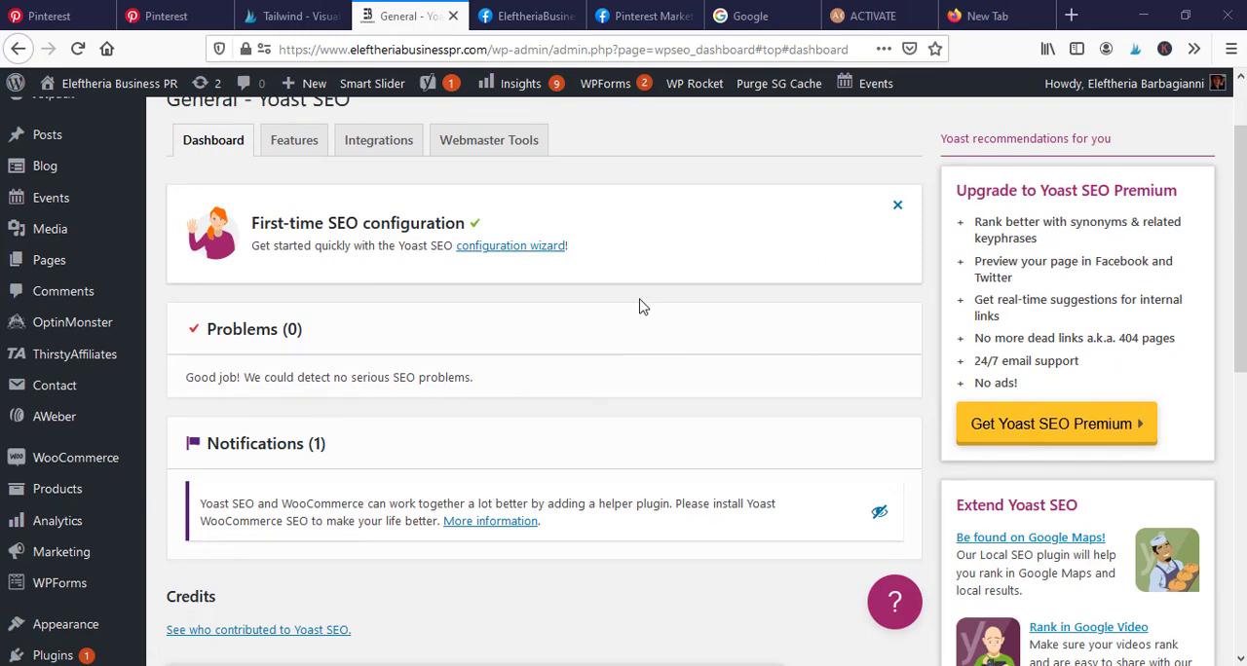
scroll(641, 304, "up", 2)
scroll(670, 310, "down", 2)
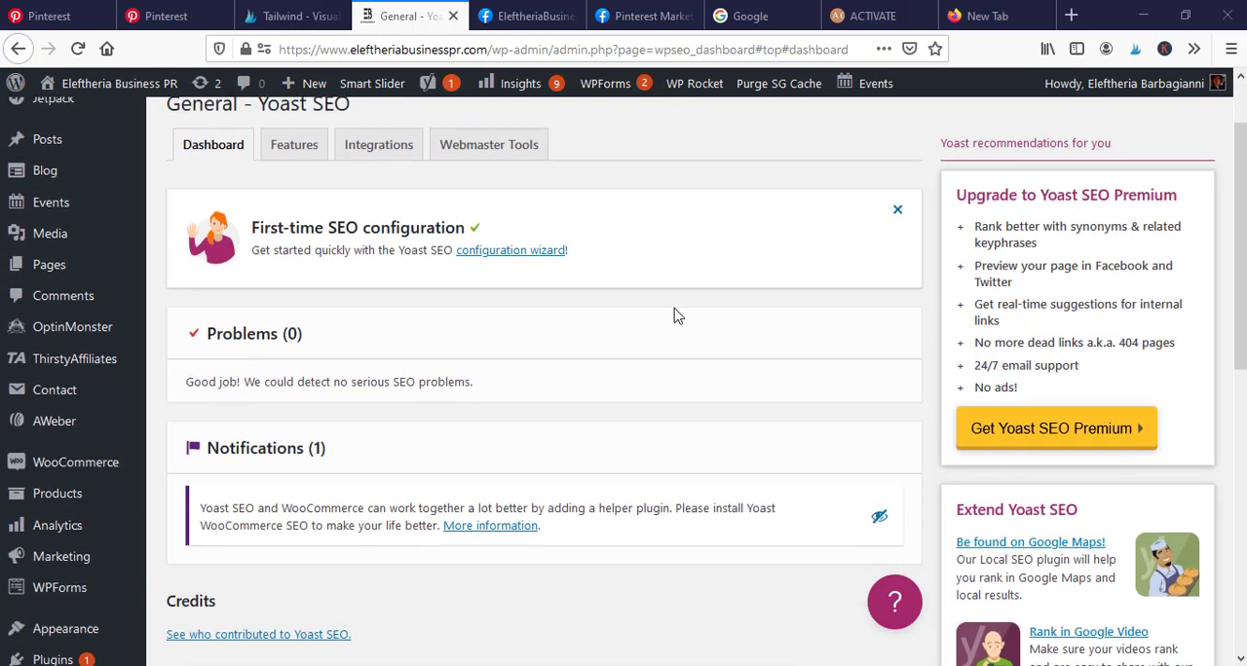
scroll(681, 316, "up", 2)
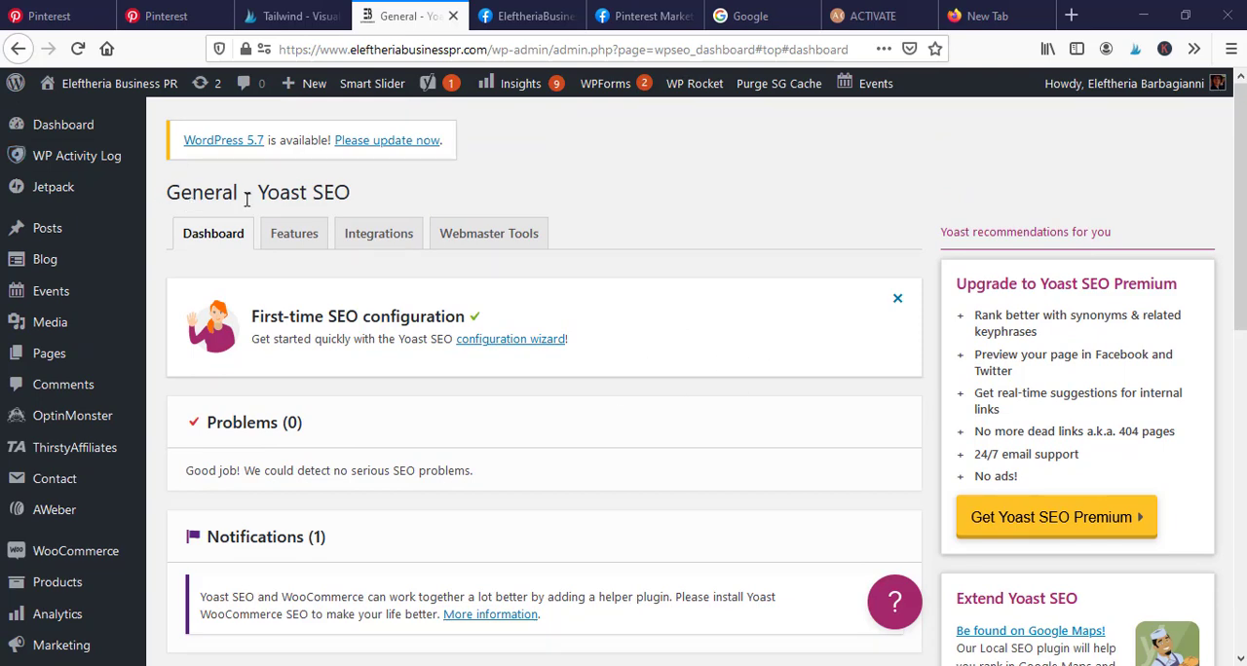
- Open the Yoast SEO feature settings and review the on/off state of each feature from SEO analysis to Enhanced Slack sharing
left_click(296, 238)
scroll(548, 350, "down", 2)
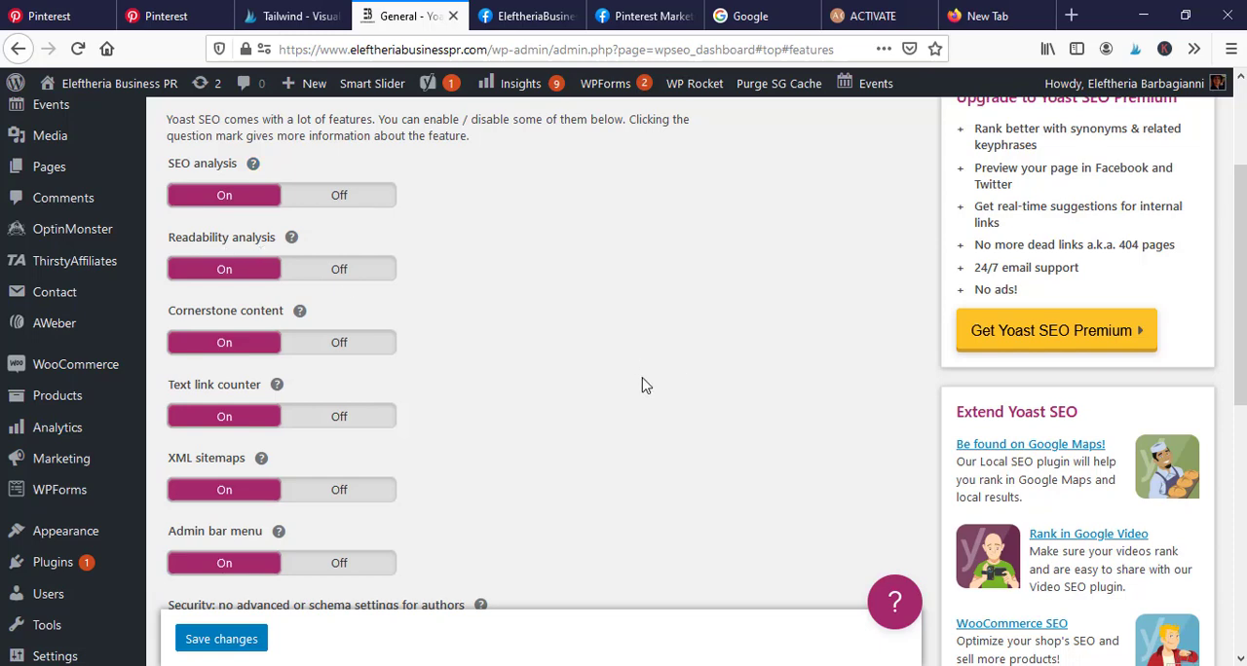
scroll(602, 331, "down", 1)
scroll(602, 331, "down", 1)
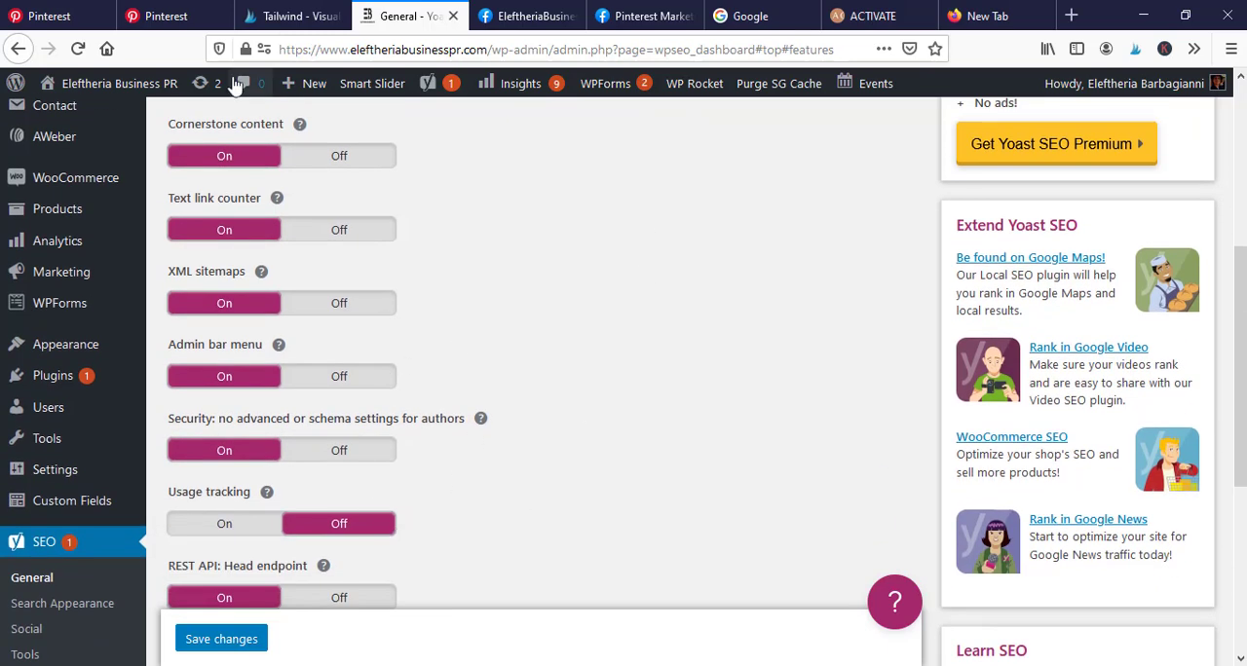
scroll(450, 507, "down", 1)
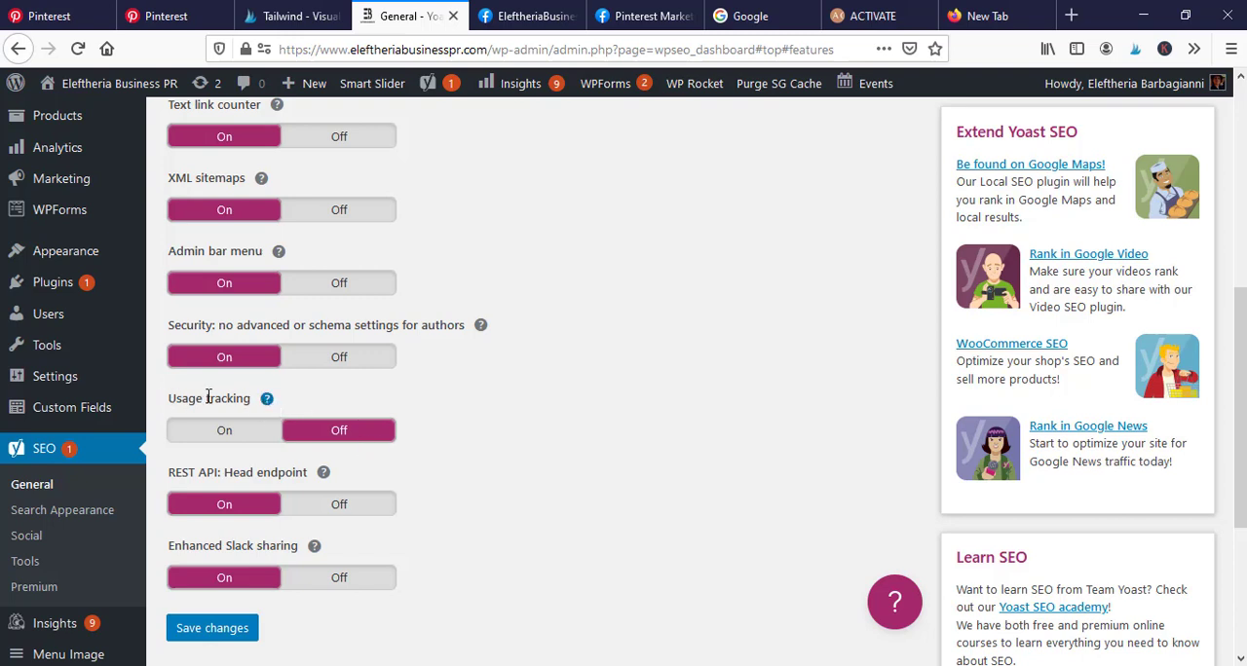
scroll(516, 497, "down", 1)
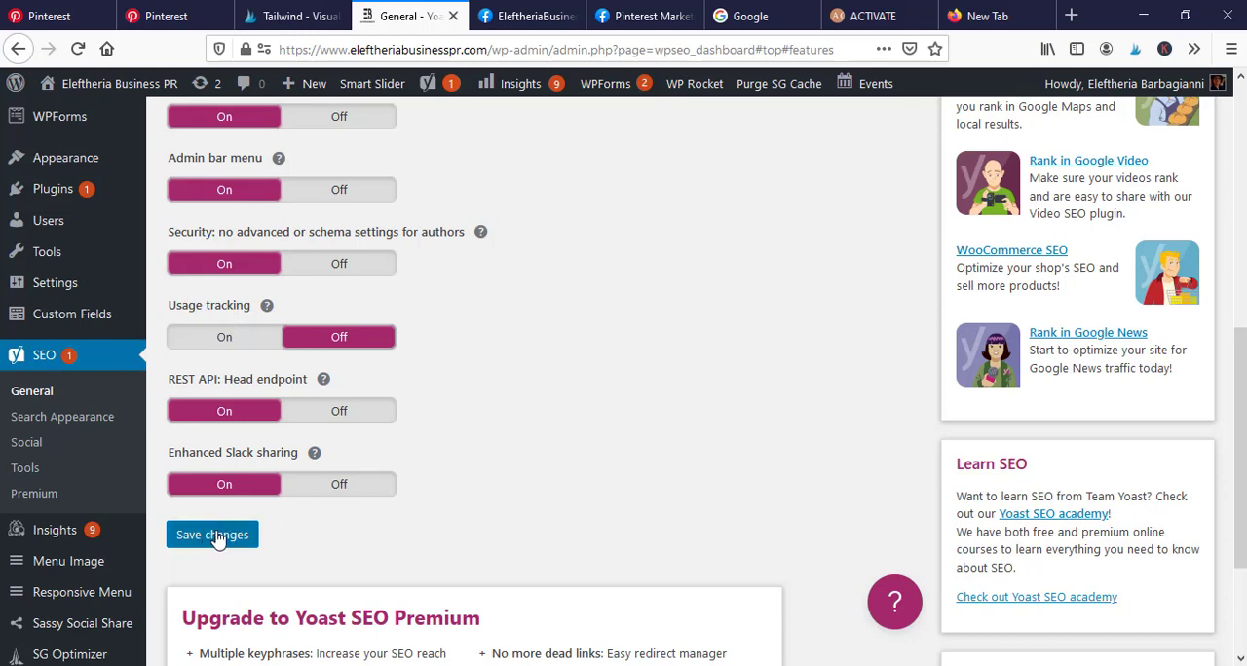
scroll(571, 470, "up", 3)
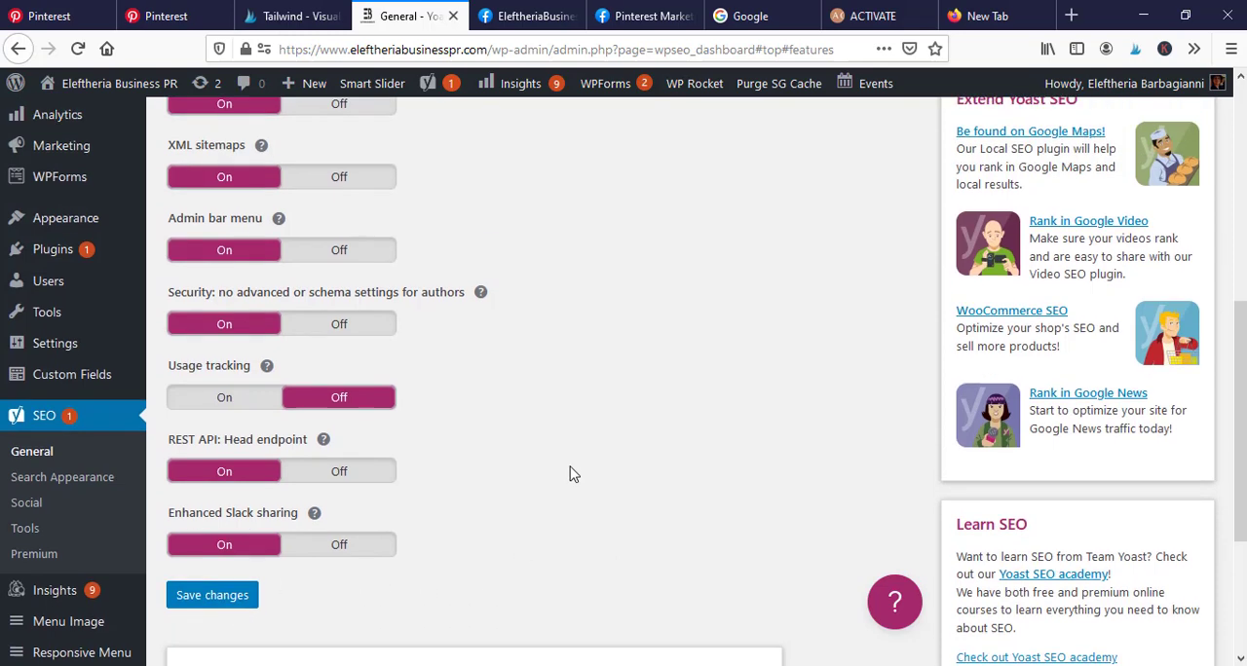
scroll(571, 471, "up", 5)
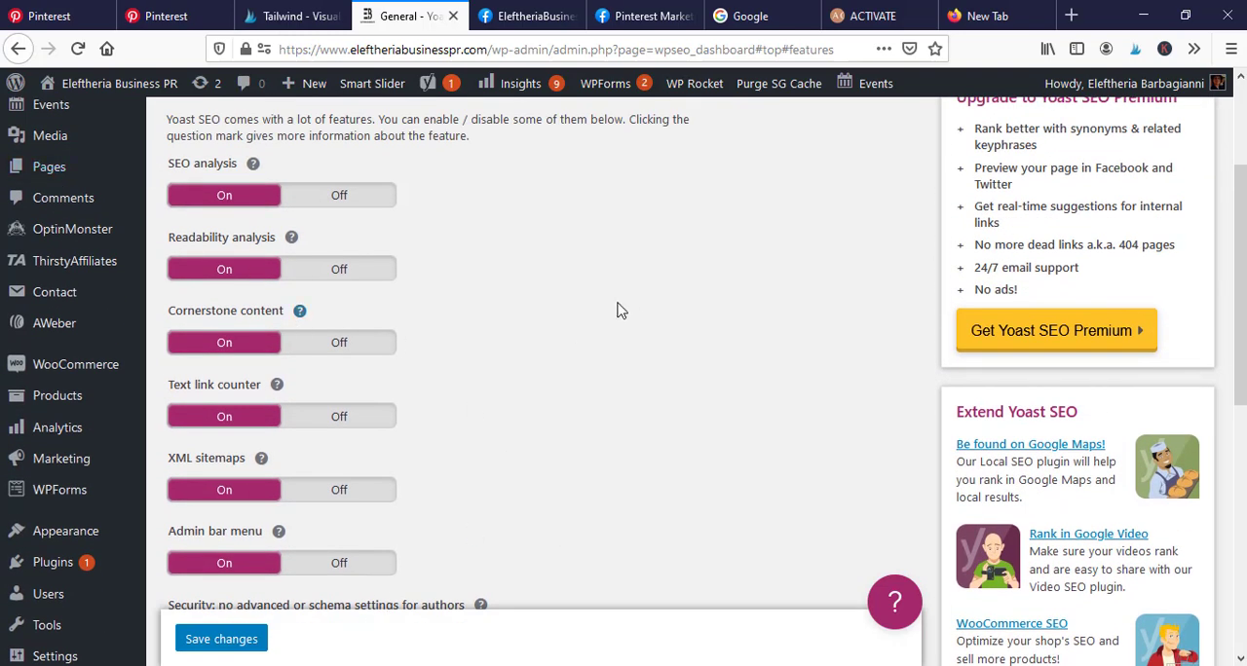
scroll(496, 322, "down", 1)
scroll(561, 348, "down", 3)
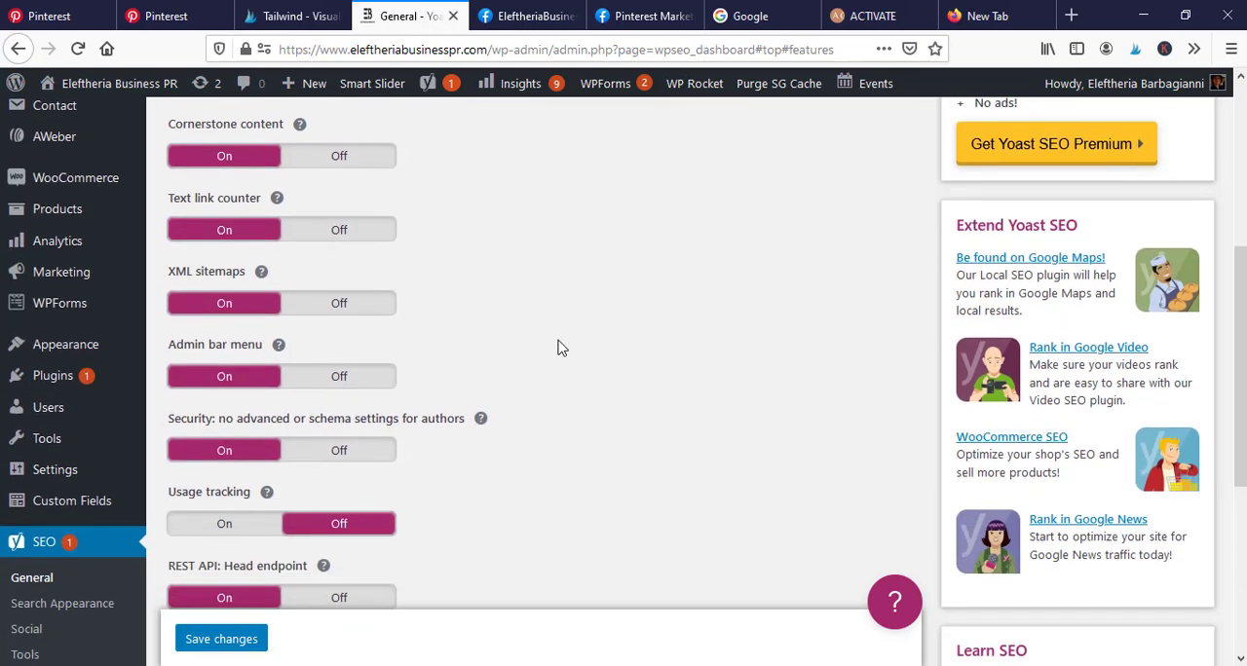
scroll(536, 410, "up", 7)
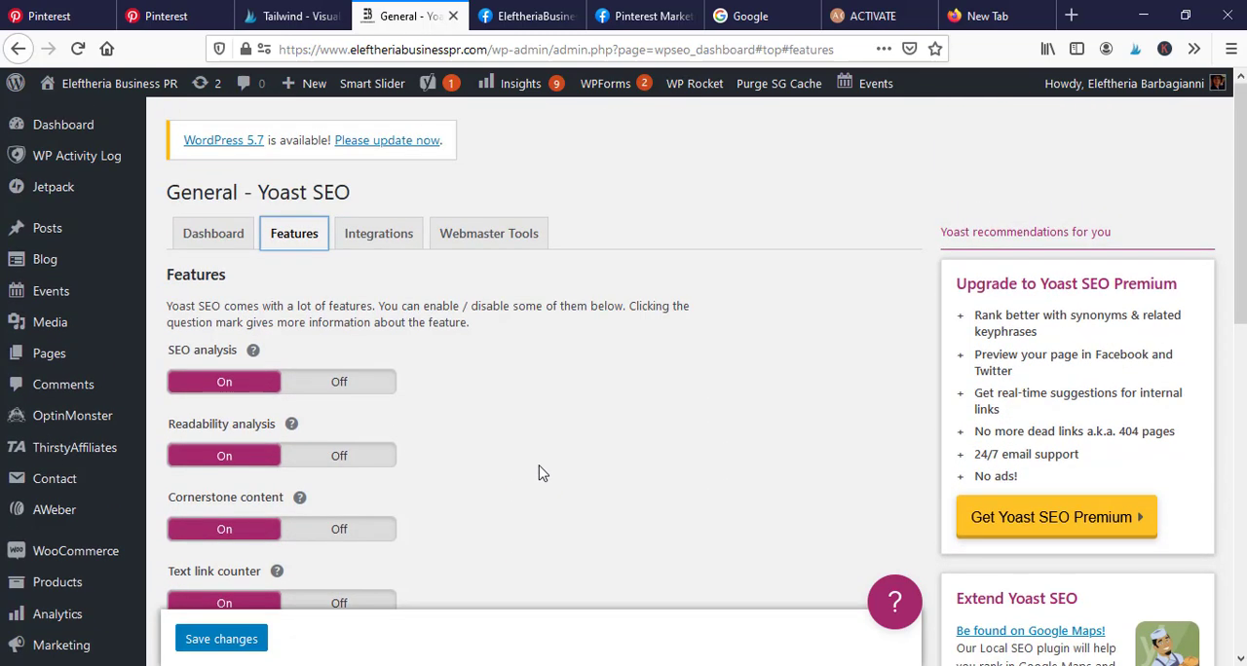
scroll(537, 448, "down", 2)
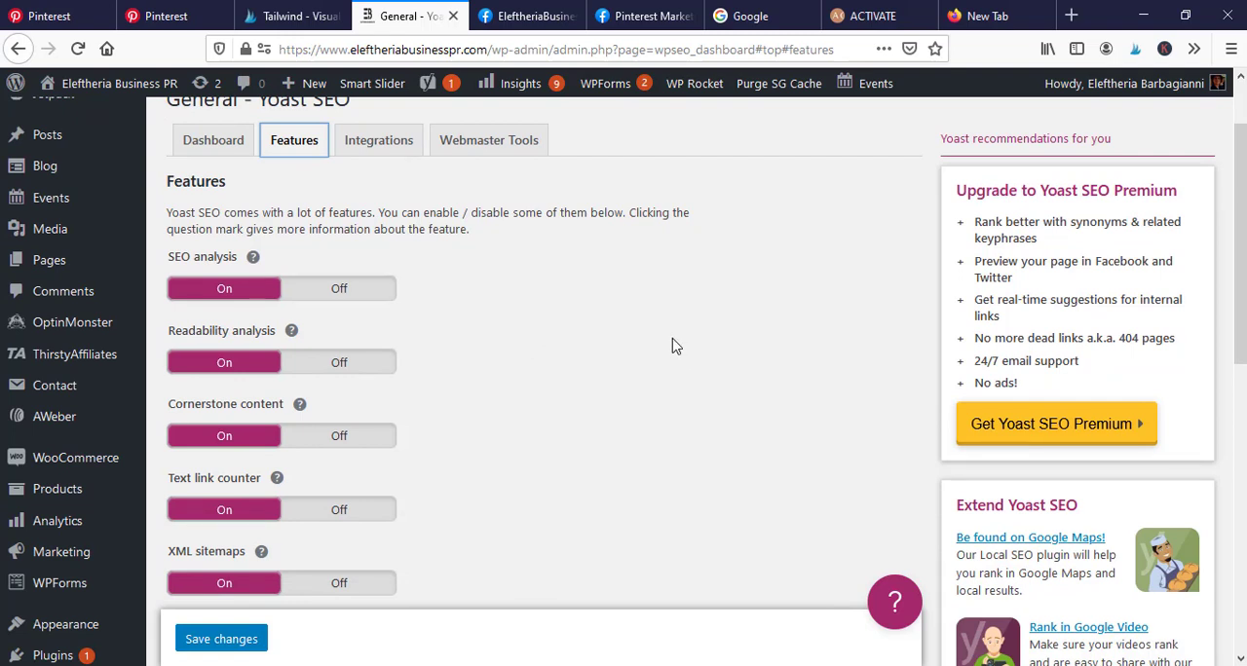
scroll(652, 353, "up", 2)
scroll(638, 356, "down", 2)
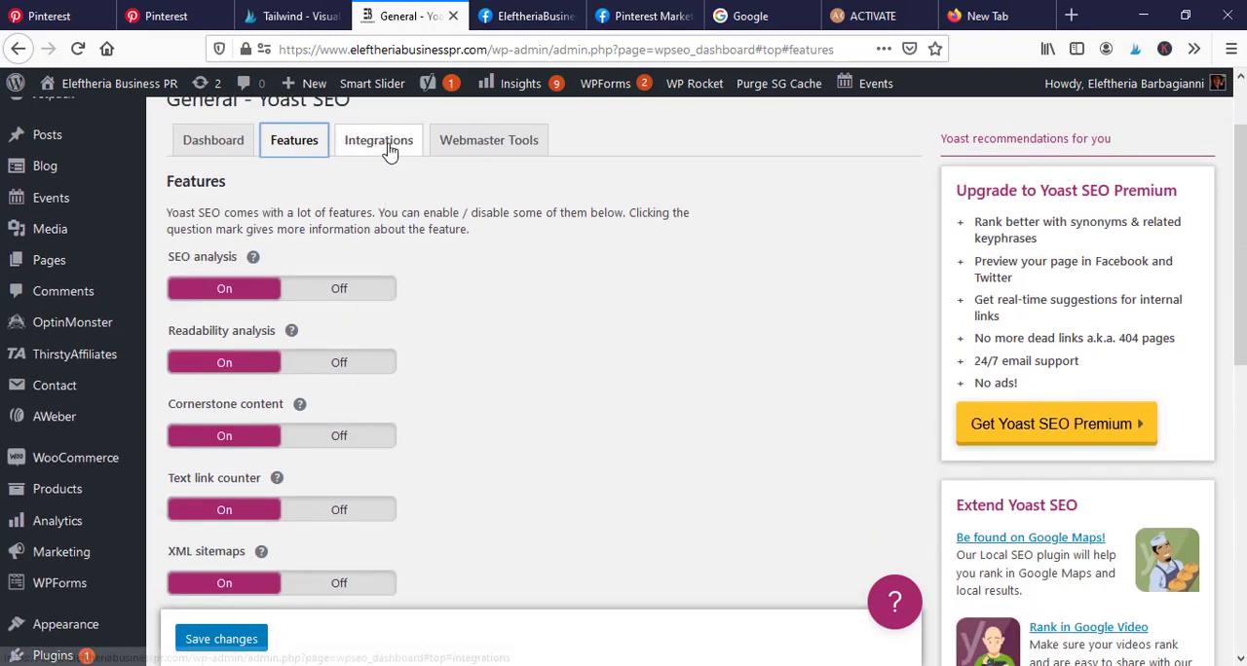
- View the Yoast SEO integrations settings and return to the plugin's dashboard overview
left_click(388, 146)
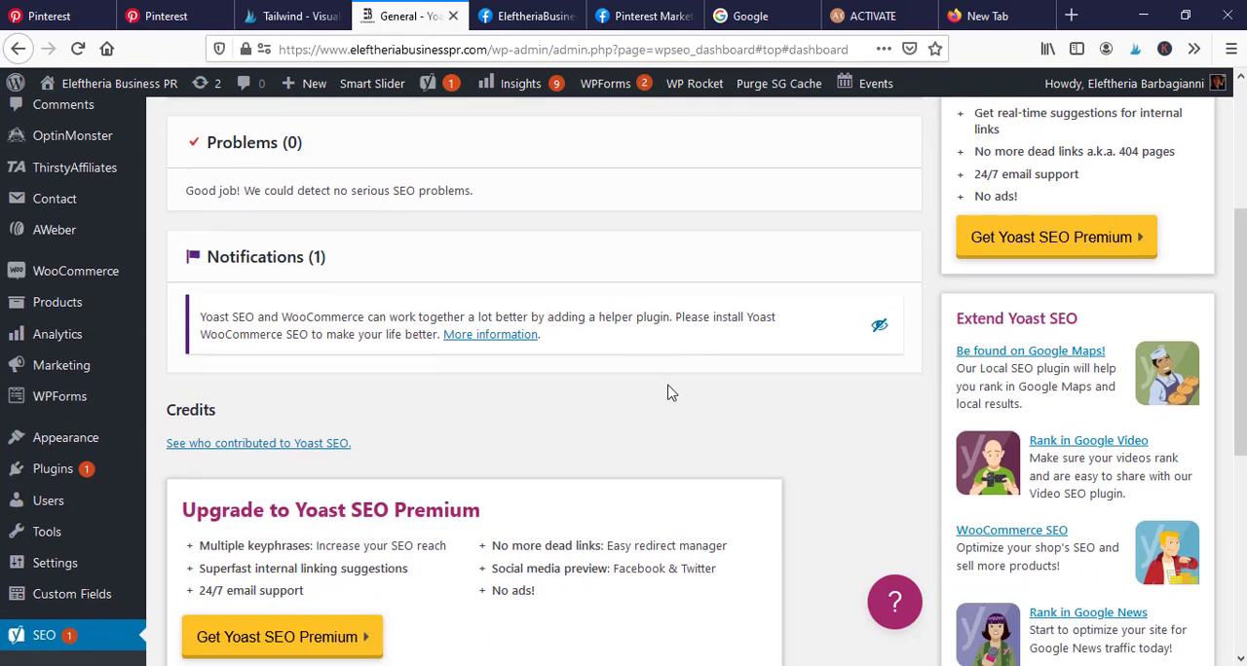
scroll(716, 426, "up", 2)
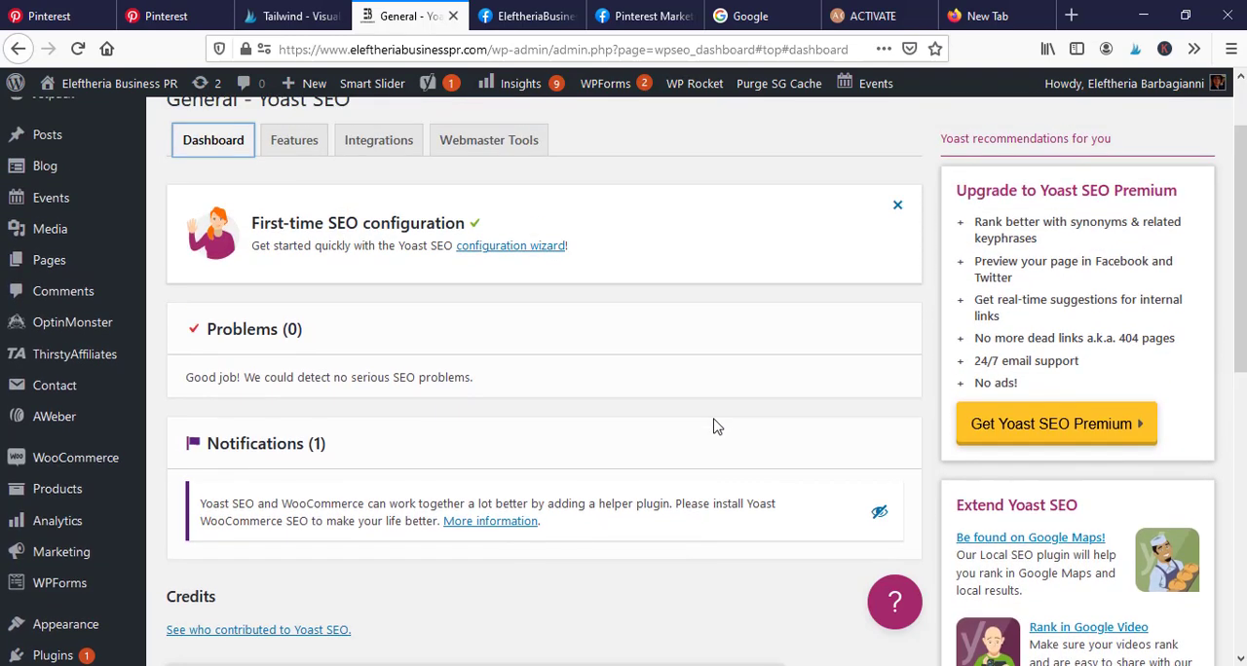
scroll(710, 382, "up", 2)
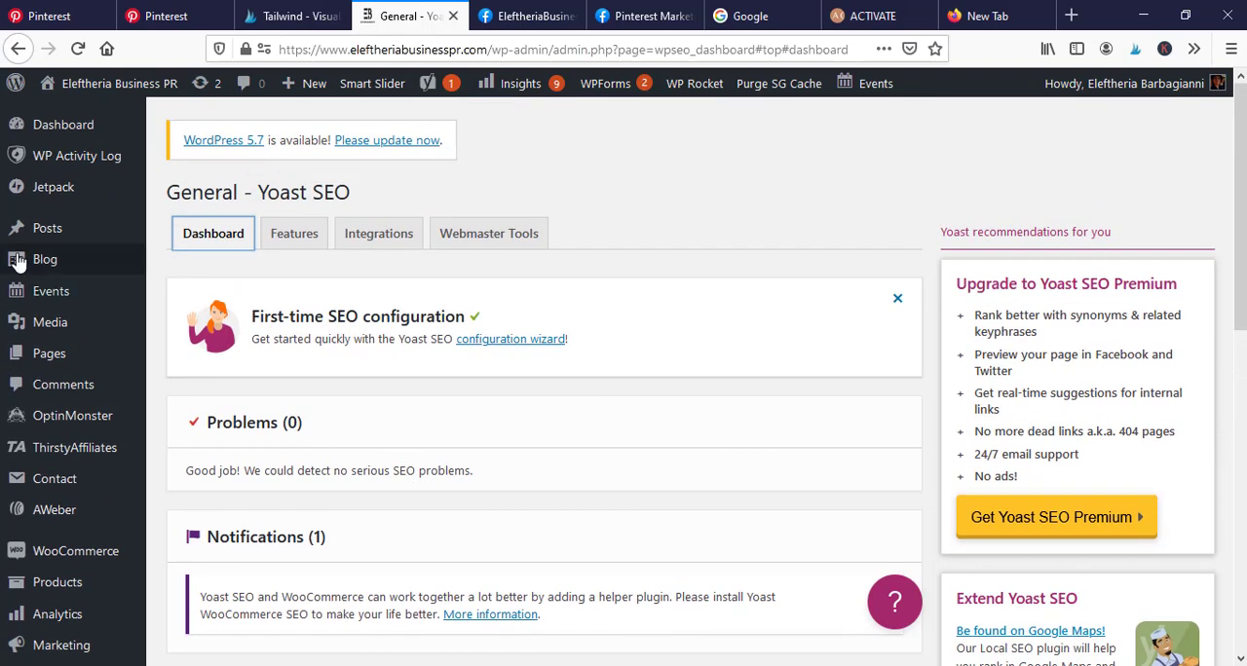
- Open the blog post "How to Use Pinterest for Business in 2021" for editing from the list of all blog posts
mouse_move(78, 258)
left_click(173, 263)
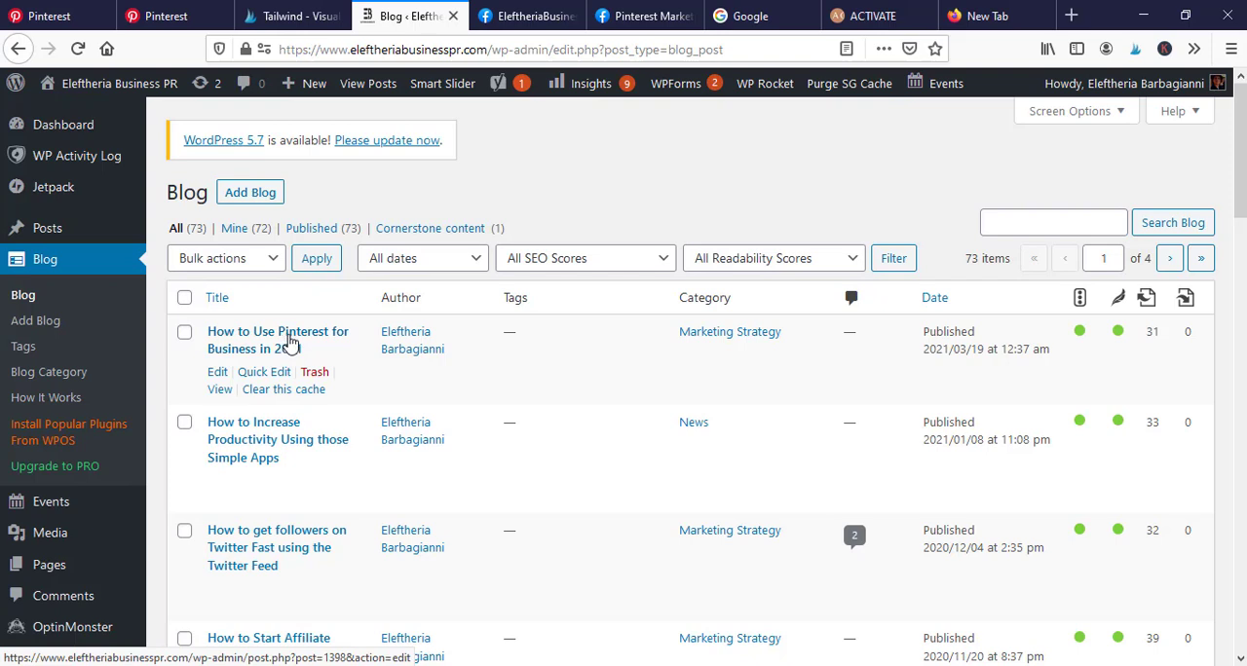
left_click(289, 341)
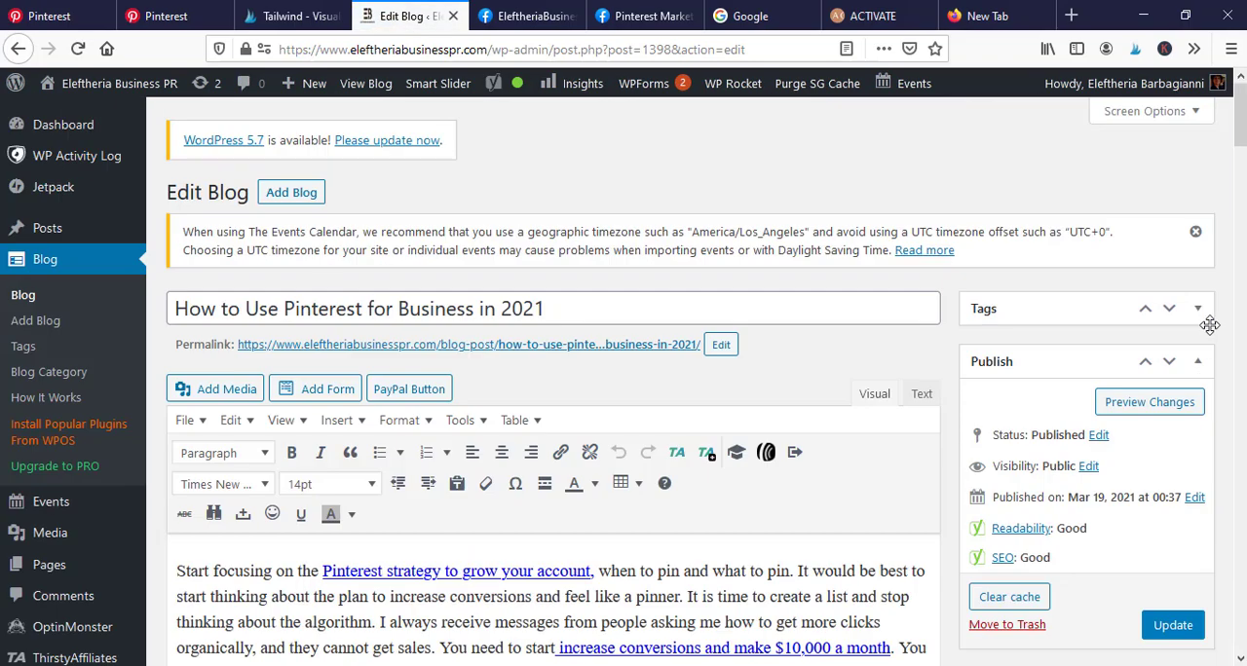
- Examine the post's Yoast SEO section, including the focus keyphrase, Google preview, SEO title, slug, meta description and collapsed analysis sections
left_click_drag(1243, 156, 1243, 278)
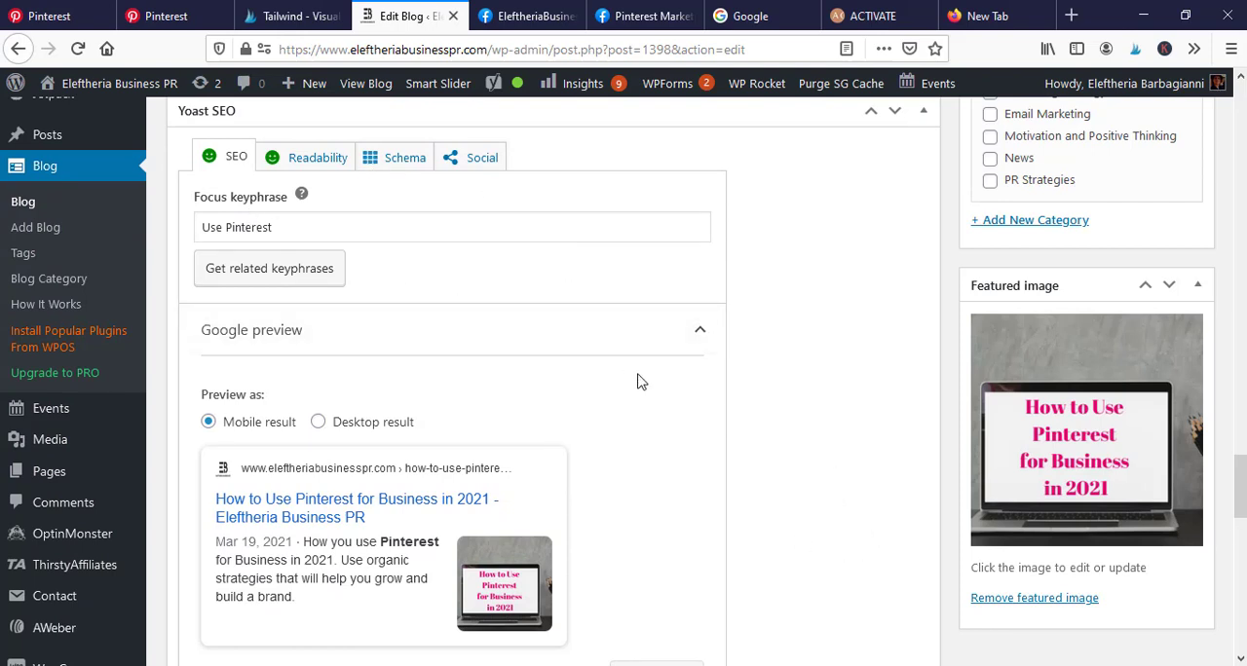
scroll(637, 379, "up", 1)
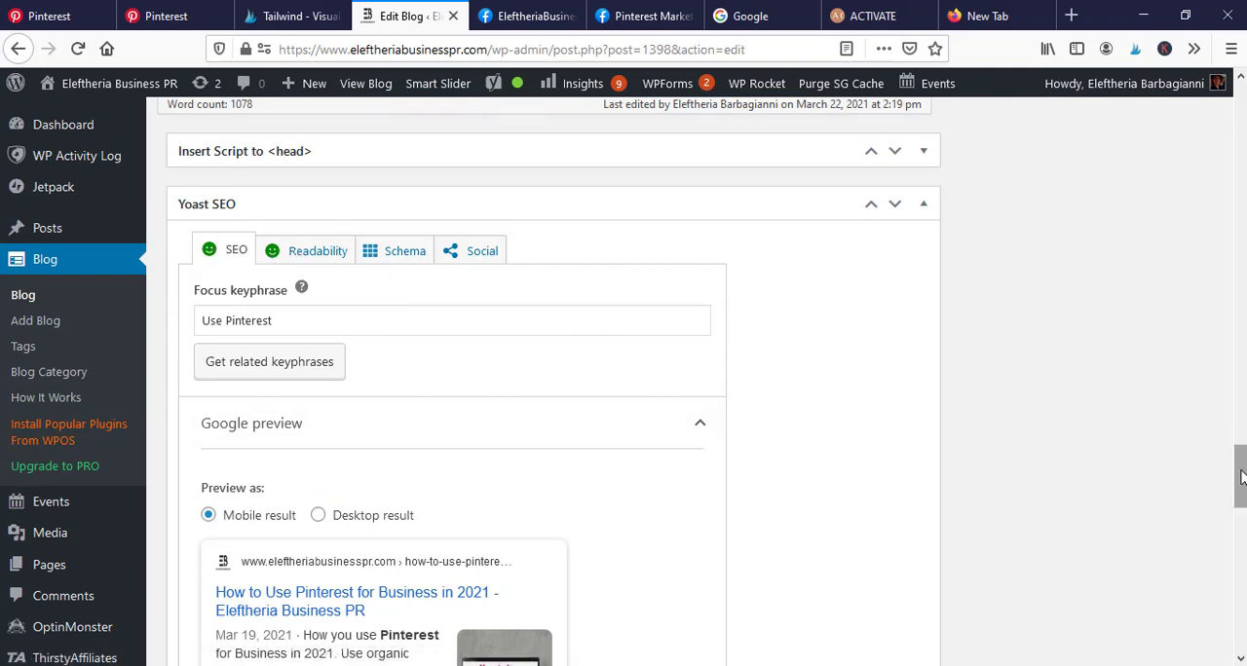
scroll(702, 381, "down", 4)
mouse_move(1245, 522)
left_mouse_down()
mouse_move(1245, 563)
mouse_move(1246, 544)
left_mouse_up()
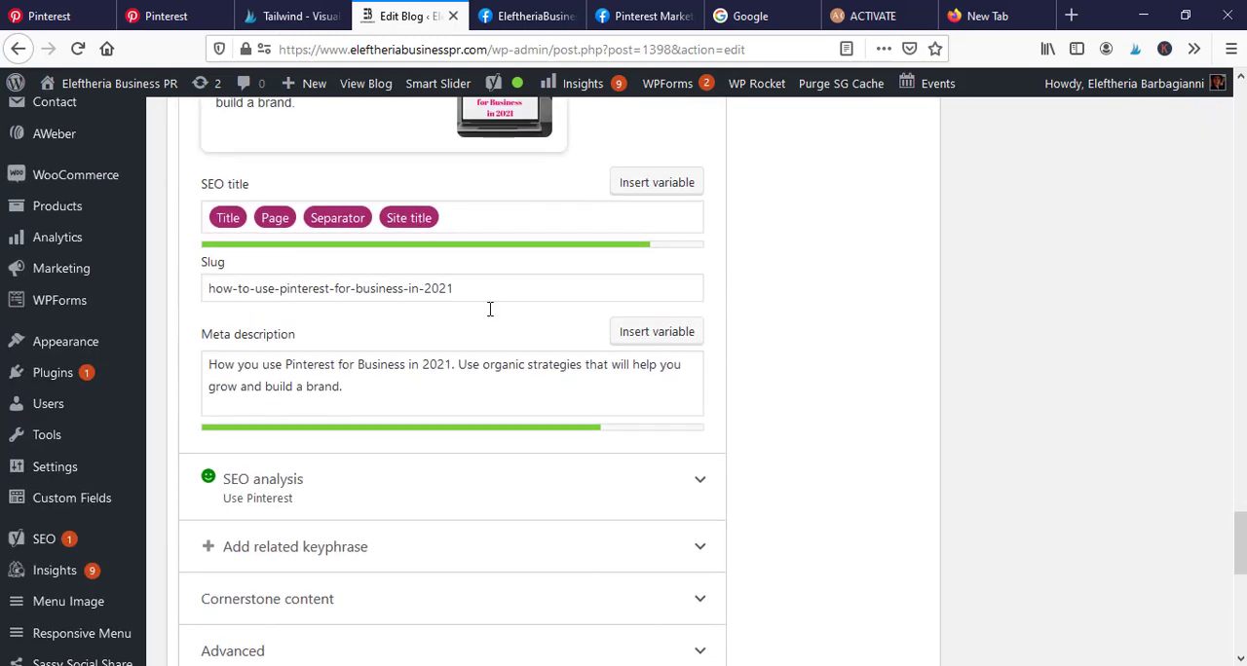
scroll(373, 546, "up", 4)
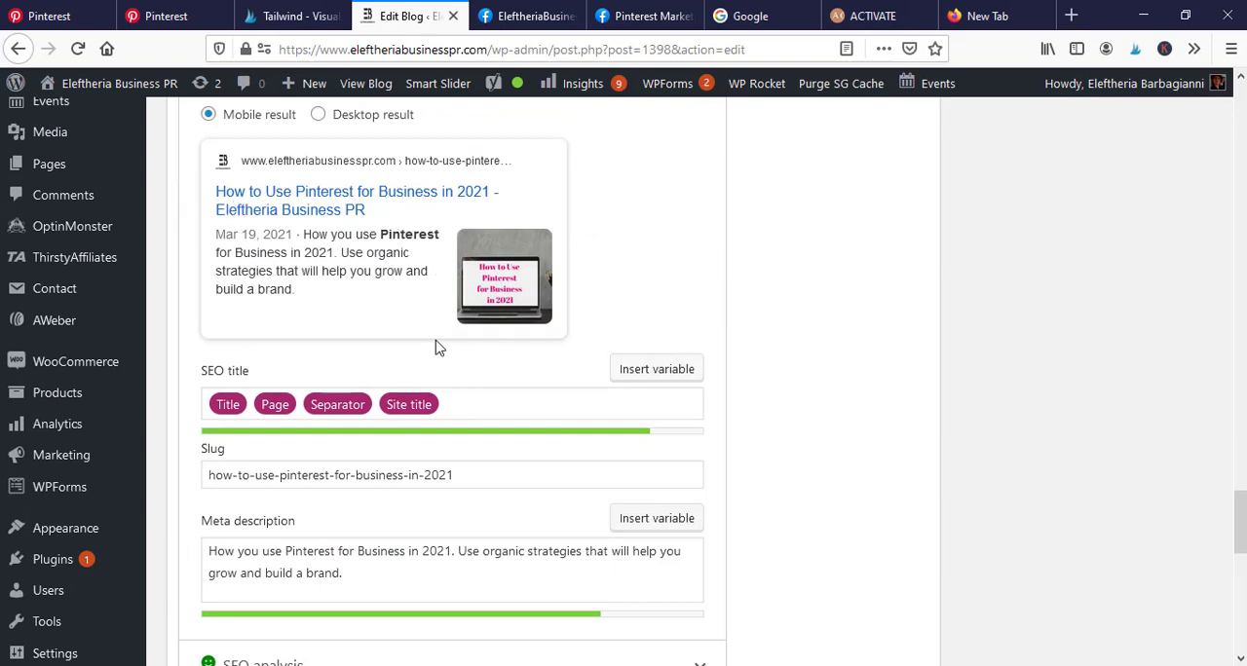
scroll(437, 345, "up", 1)
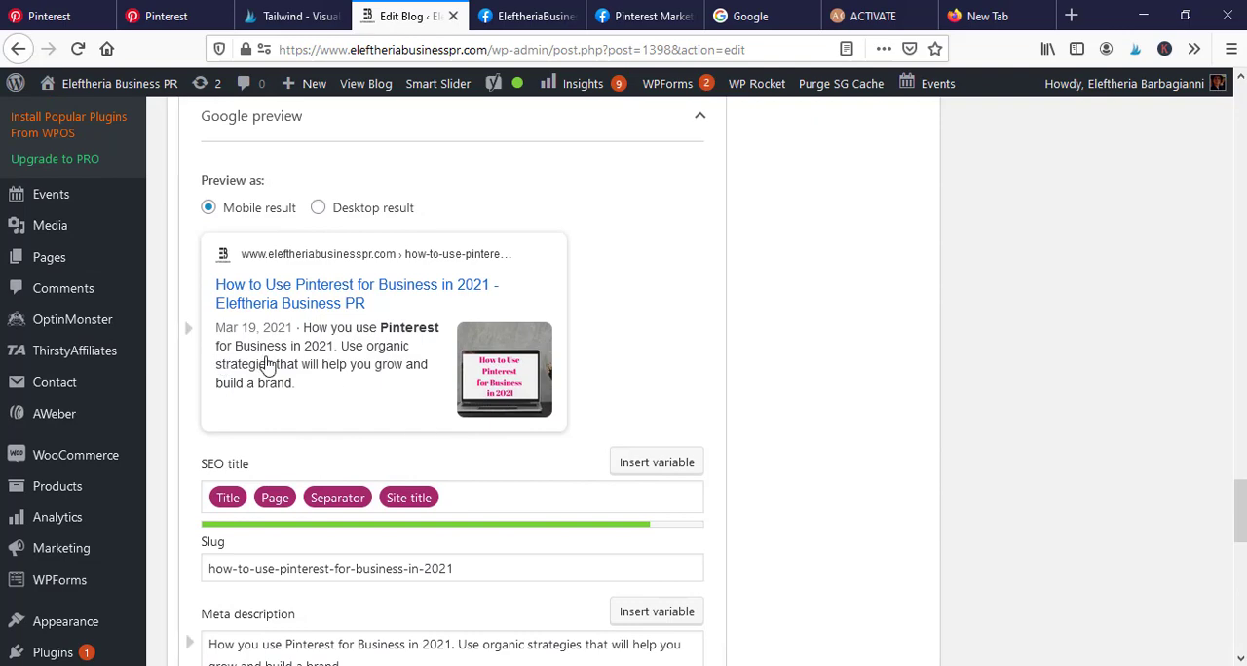
scroll(553, 509, "down", 3)
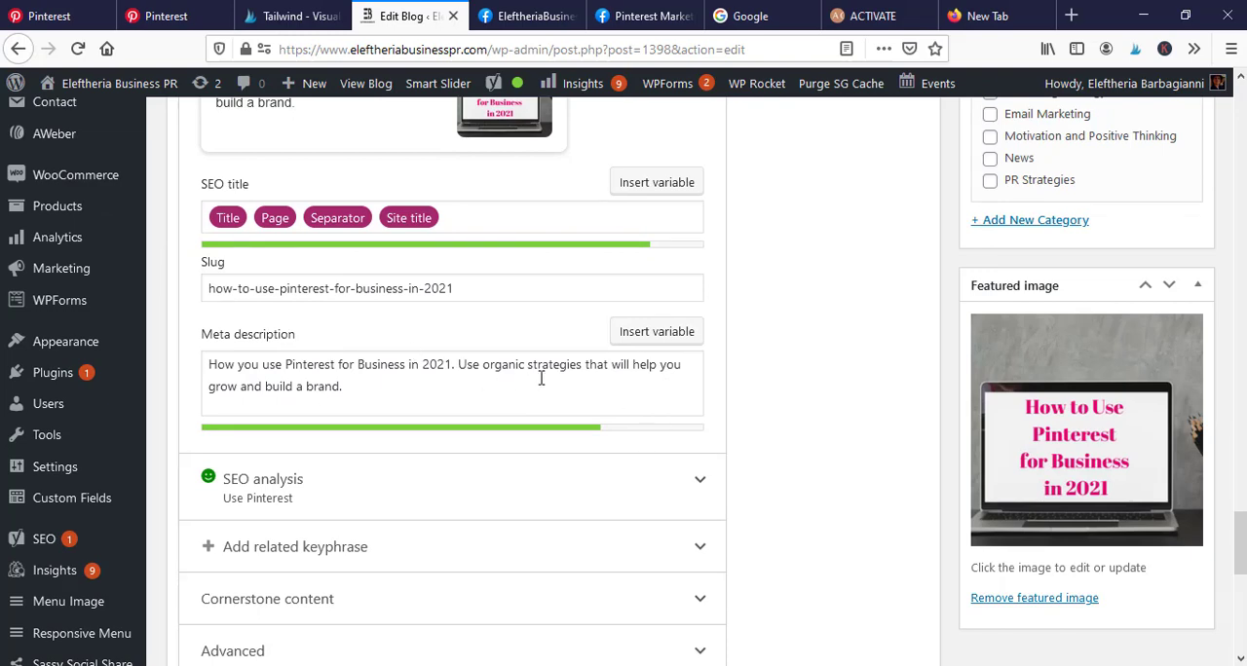
scroll(643, 389, "down", 1)
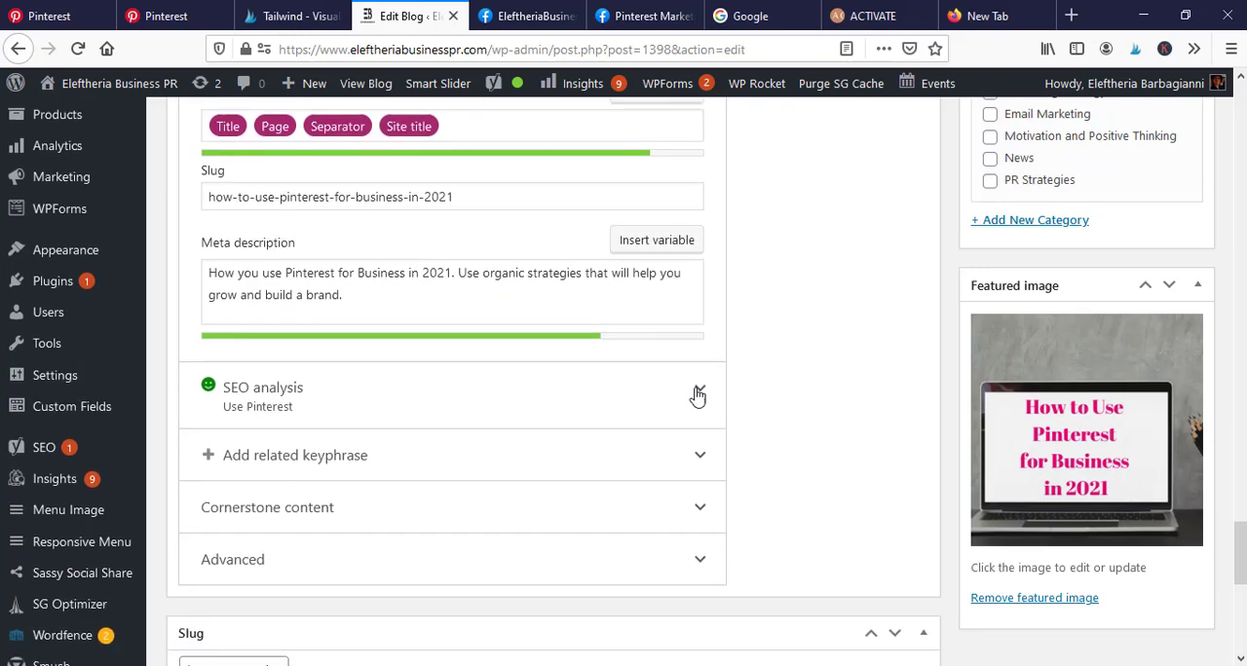
scroll(808, 433, "down", 1)
scroll(791, 383, "up", 1)
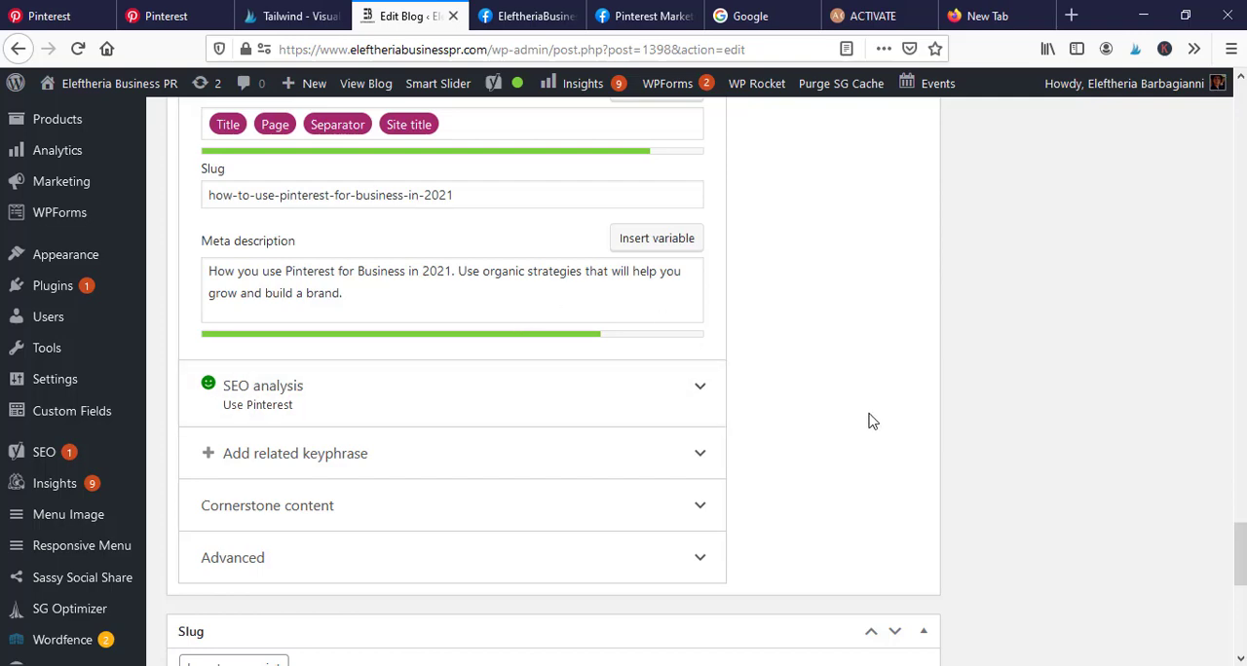
scroll(796, 425, "up", 1)
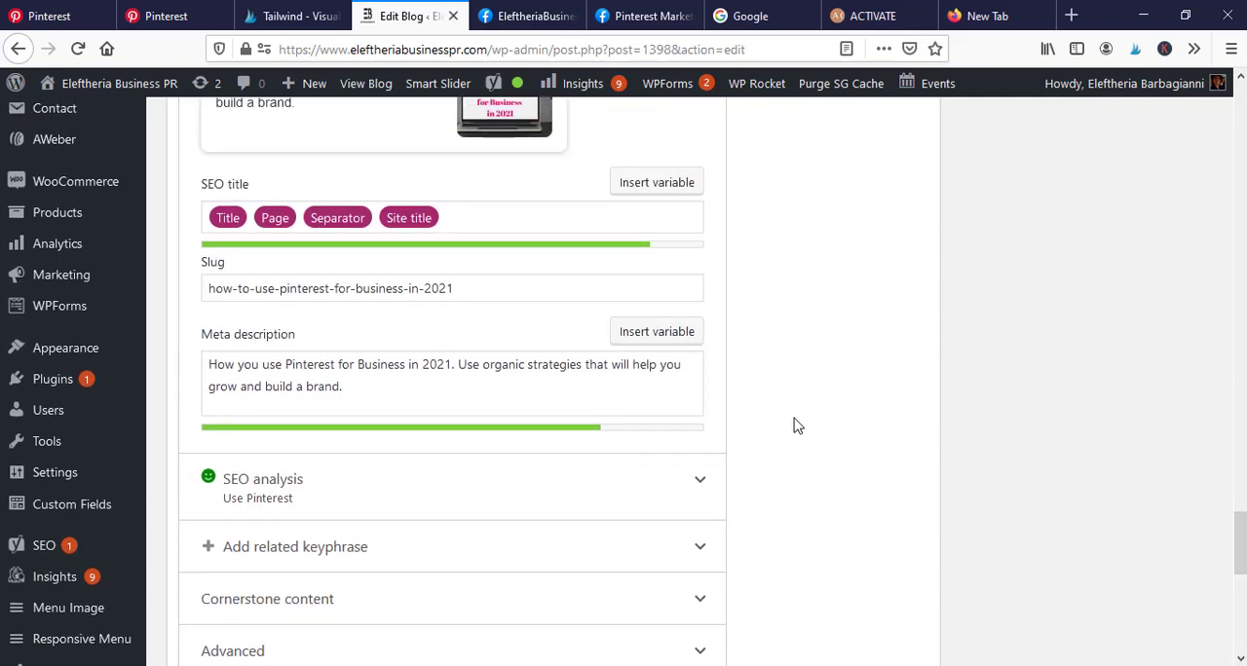
scroll(789, 435, "up", 5)
scroll(802, 465, "down", 3)
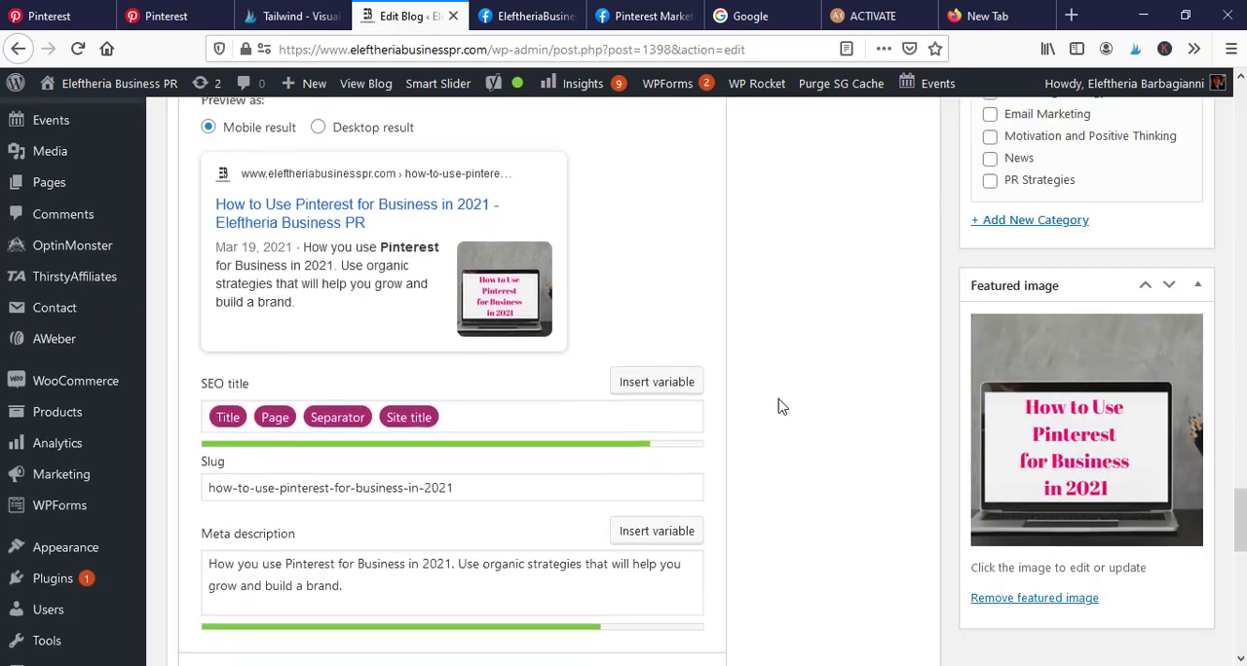
- Return to the start of the post editor to check the readability and SEO ratings in the publishing details
mouse_move(1066, 471)
left_click_drag(1239, 510, 1241, 131)
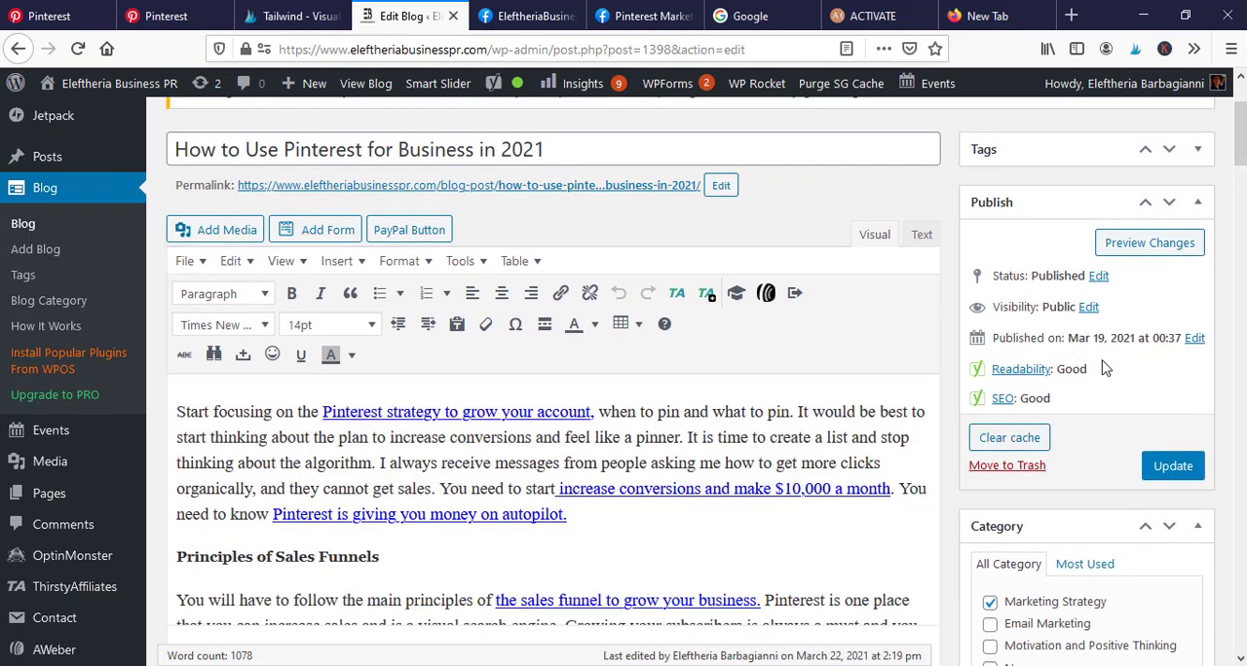
- Review the mobile Google preview, SEO title, slug and meta description in the post's Yoast SEO section, ending at the focus keyphrase
left_click_drag(1240, 132, 1241, 500)
scroll(654, 458, "down", 2)
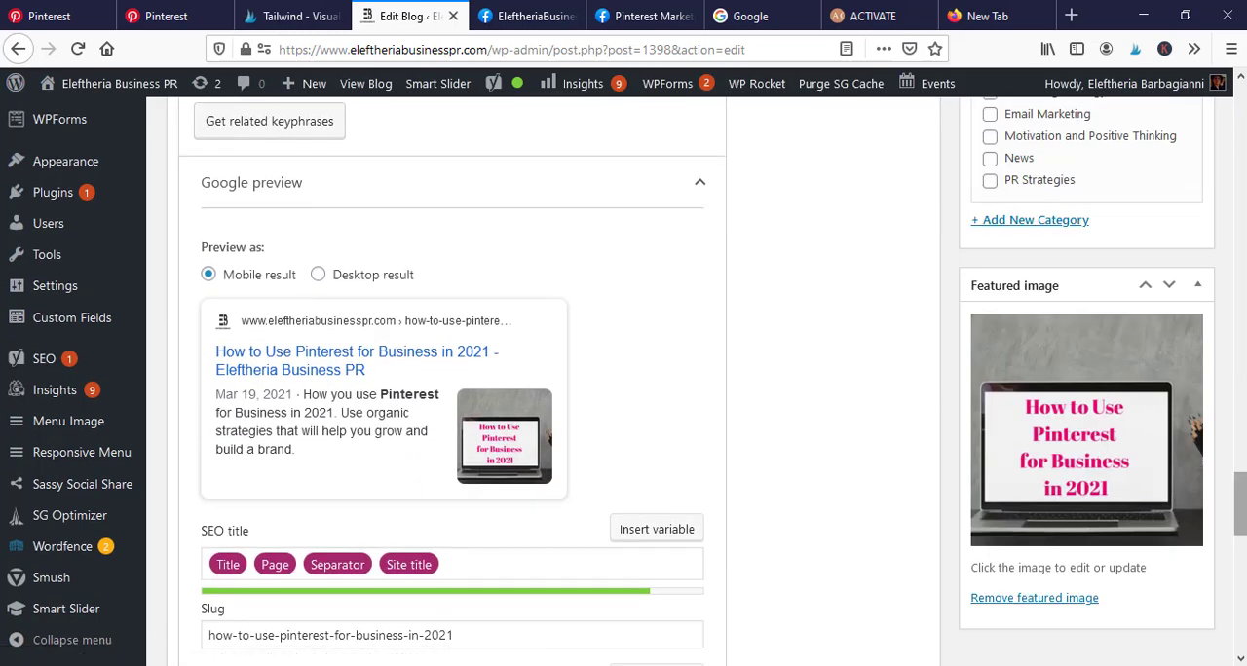
scroll(952, 469, "down", 4)
scroll(208, 296, "up", 1)
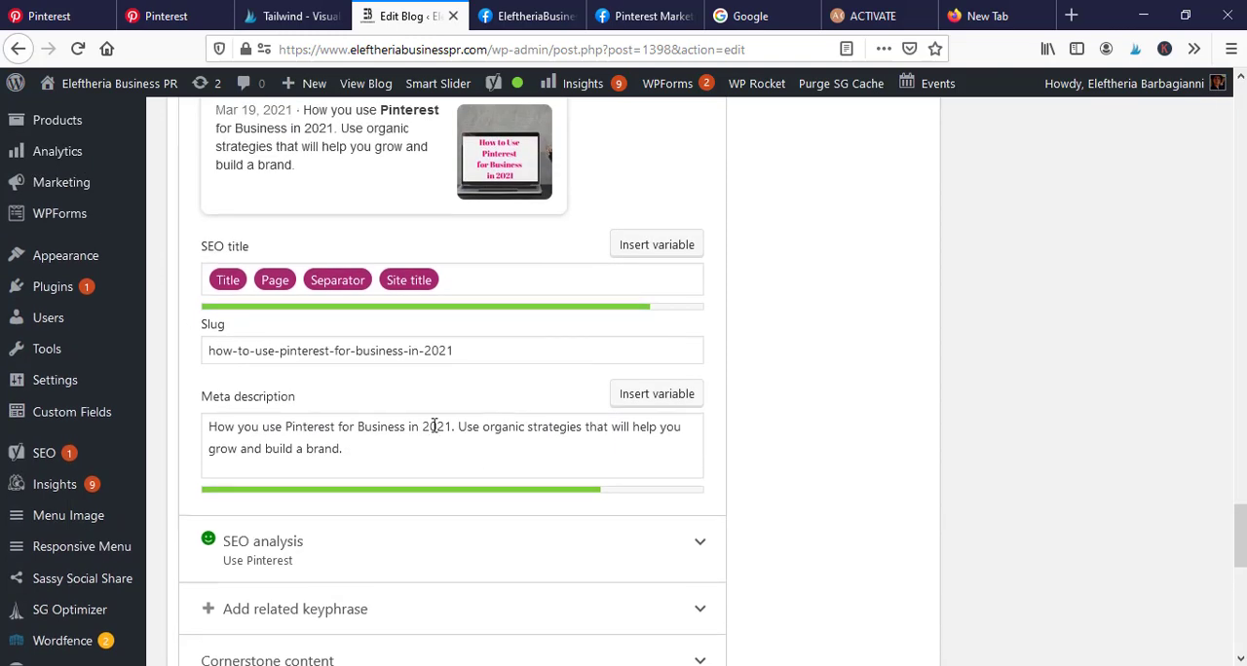
scroll(475, 435, "up", 1)
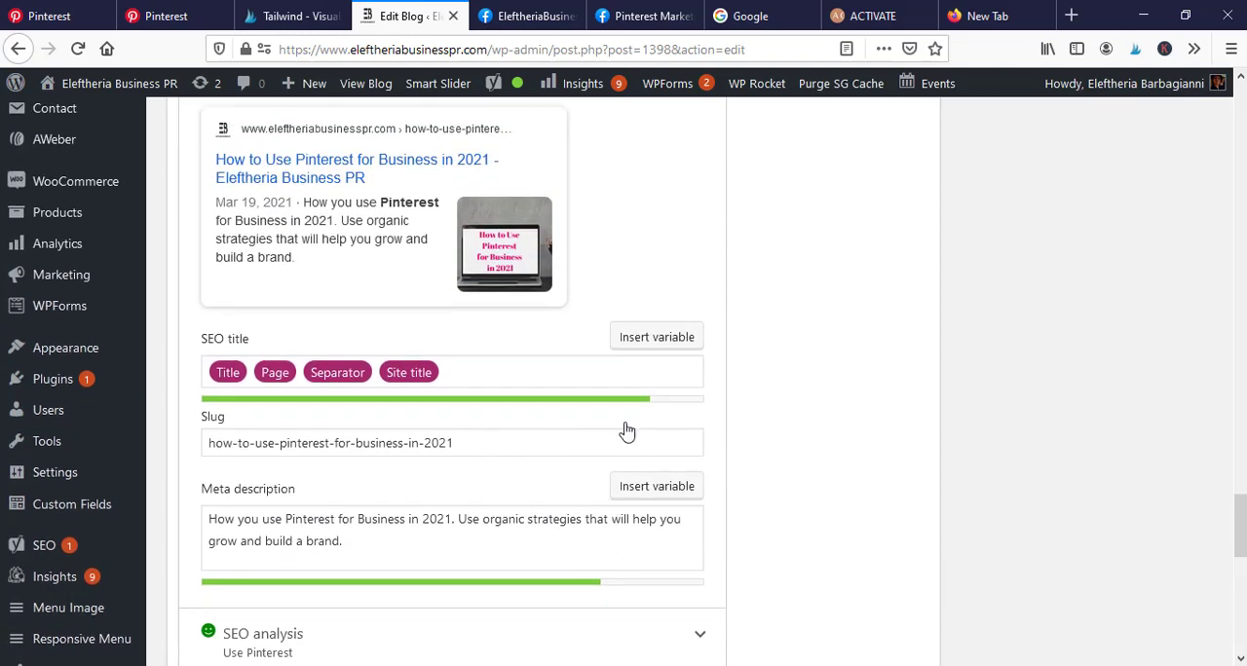
scroll(627, 431, "up", 1)
scroll(643, 404, "up", 1)
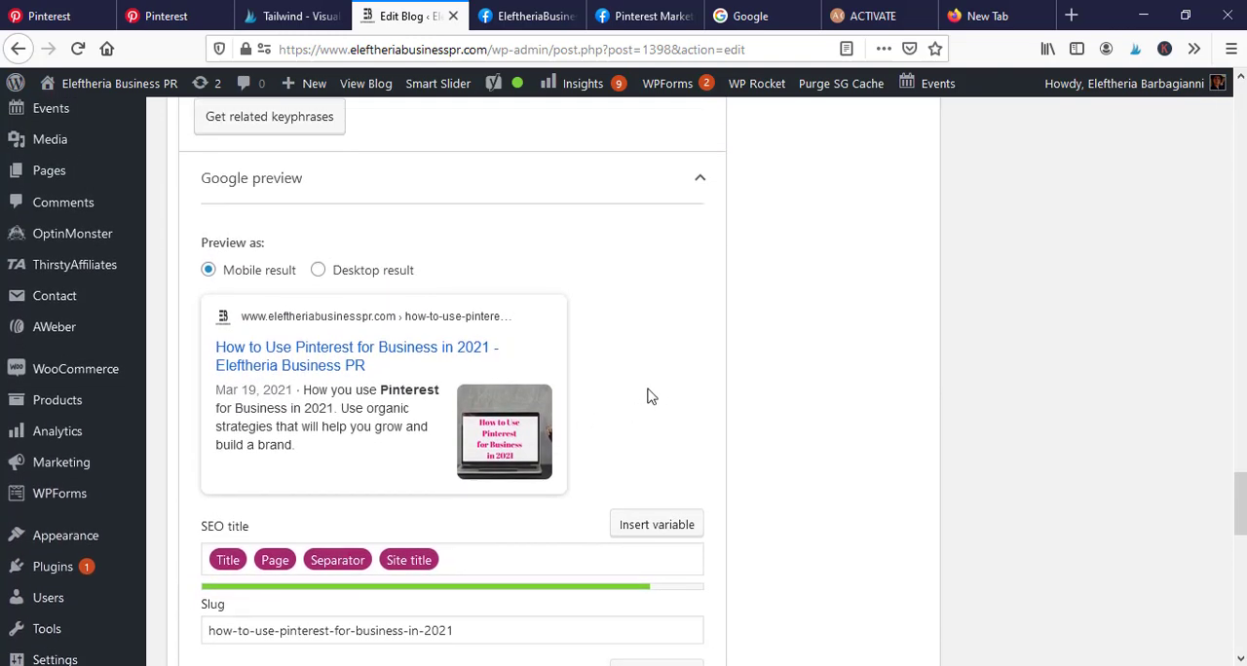
scroll(650, 396, "up", 1)
scroll(676, 409, "down", 3)
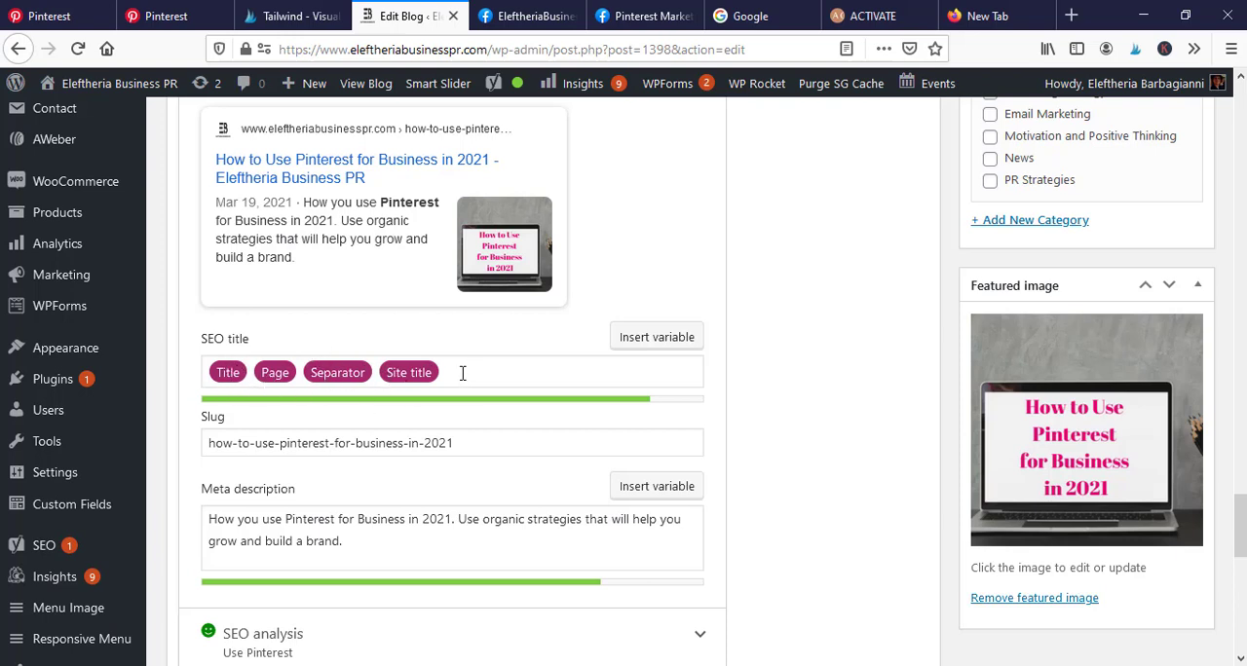
scroll(627, 347, "up", 2)
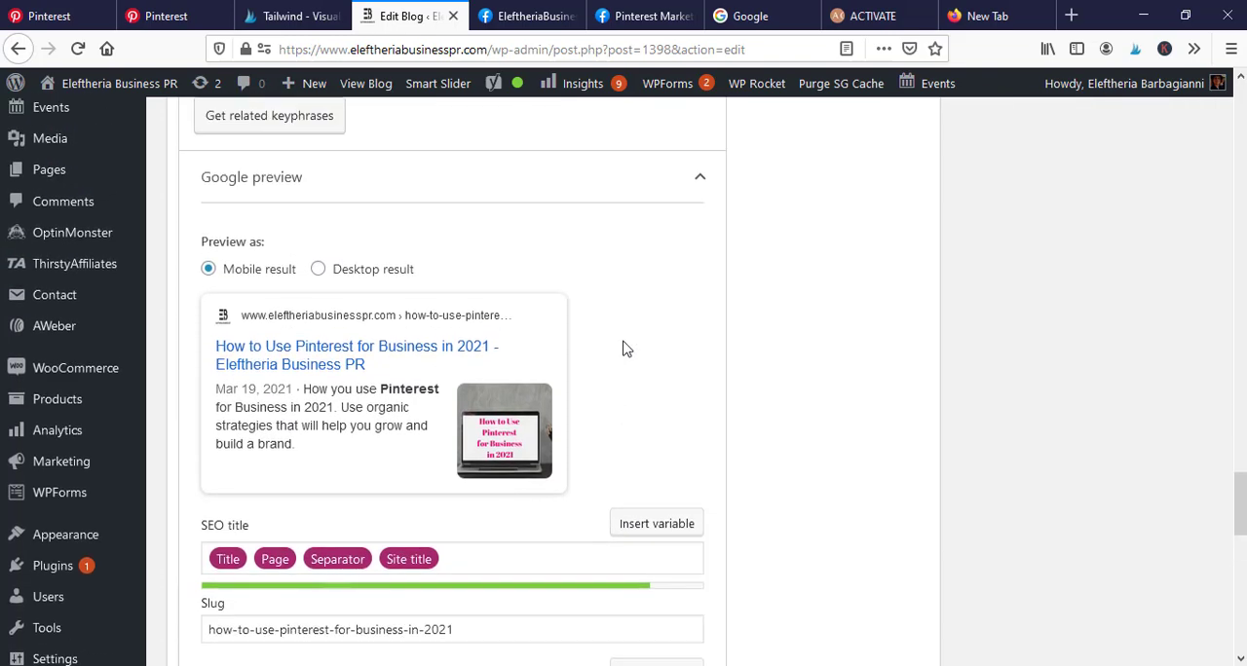
scroll(631, 353, "up", 2)
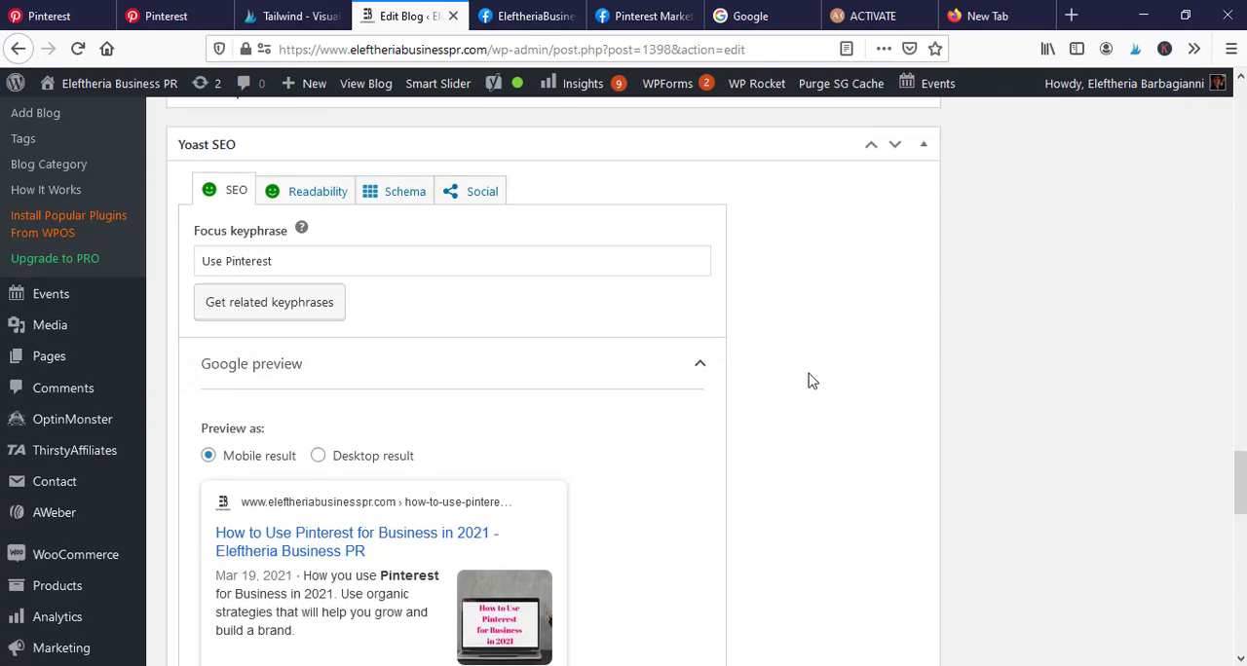
- Compare the Google preview with the SEO title, slug and meta description fields, continuing through the collapsed SEO analysis, related keyphrase, cornerstone and advanced sections
scroll(811, 380, "down", 2)
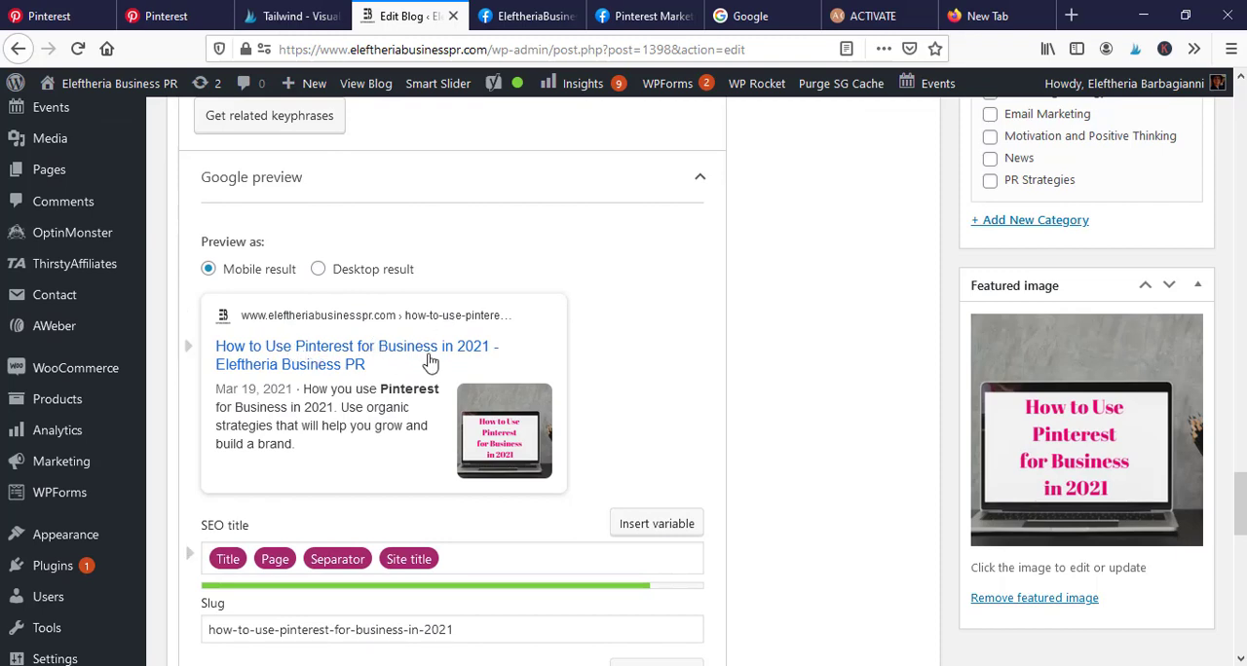
scroll(604, 529, "down", 2)
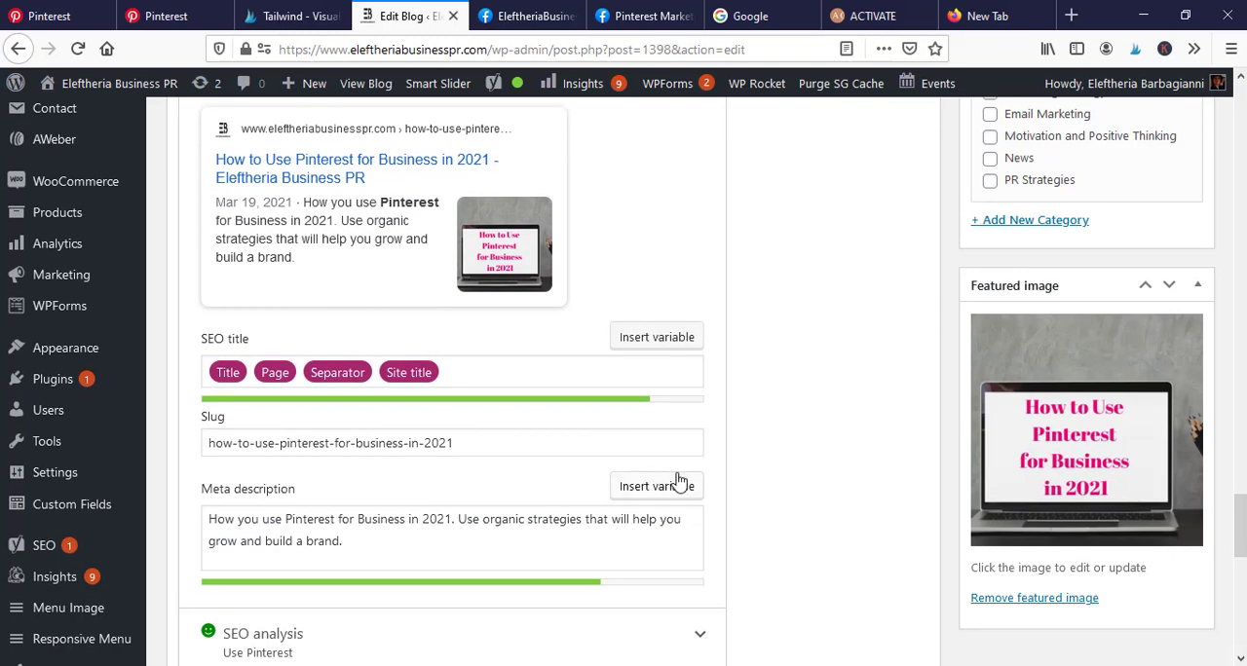
scroll(692, 429, "down", 3)
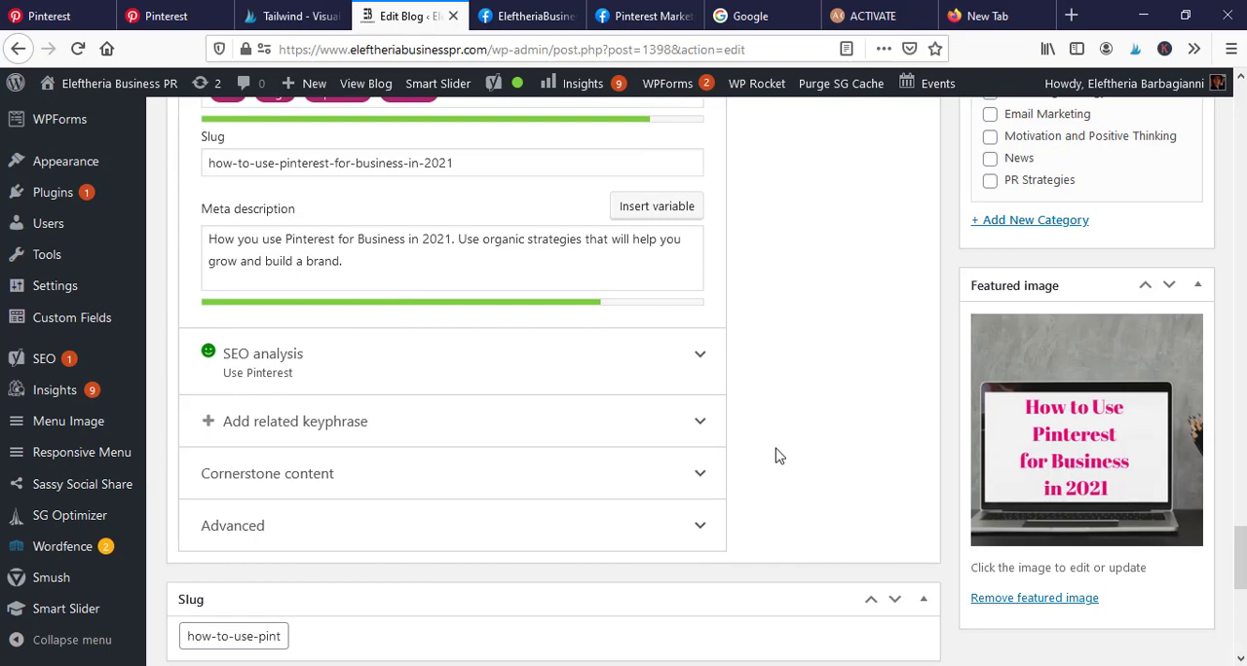
scroll(777, 456, "up", 4)
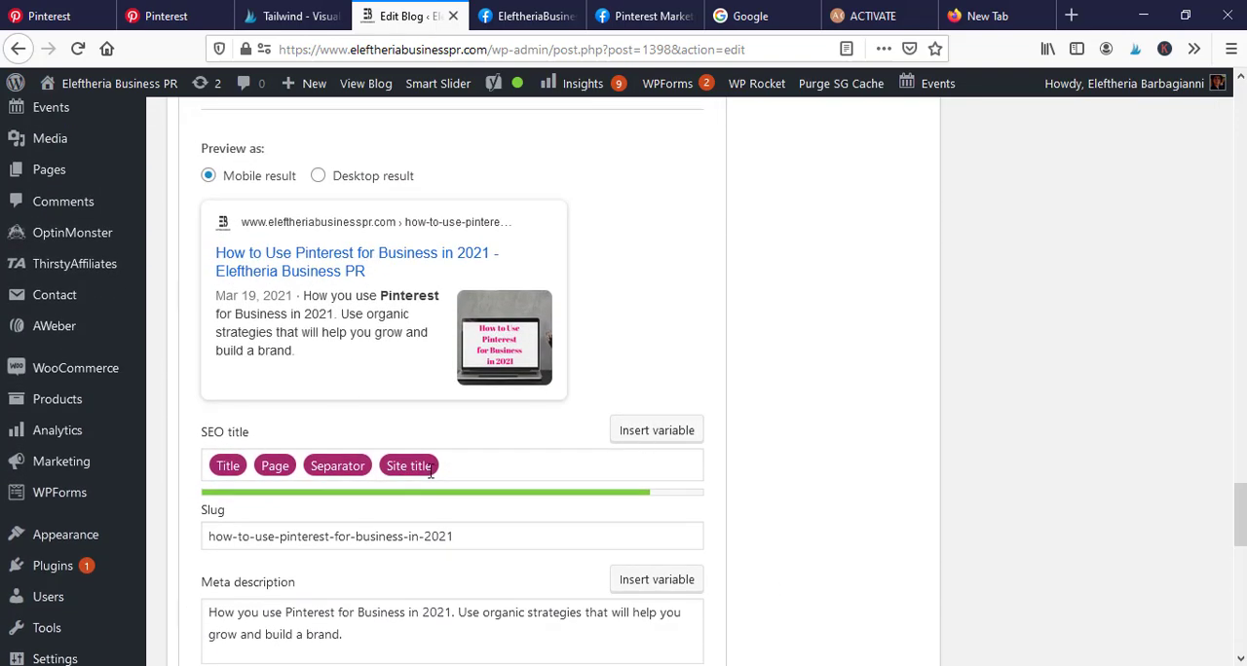
scroll(430, 471, "down", 1)
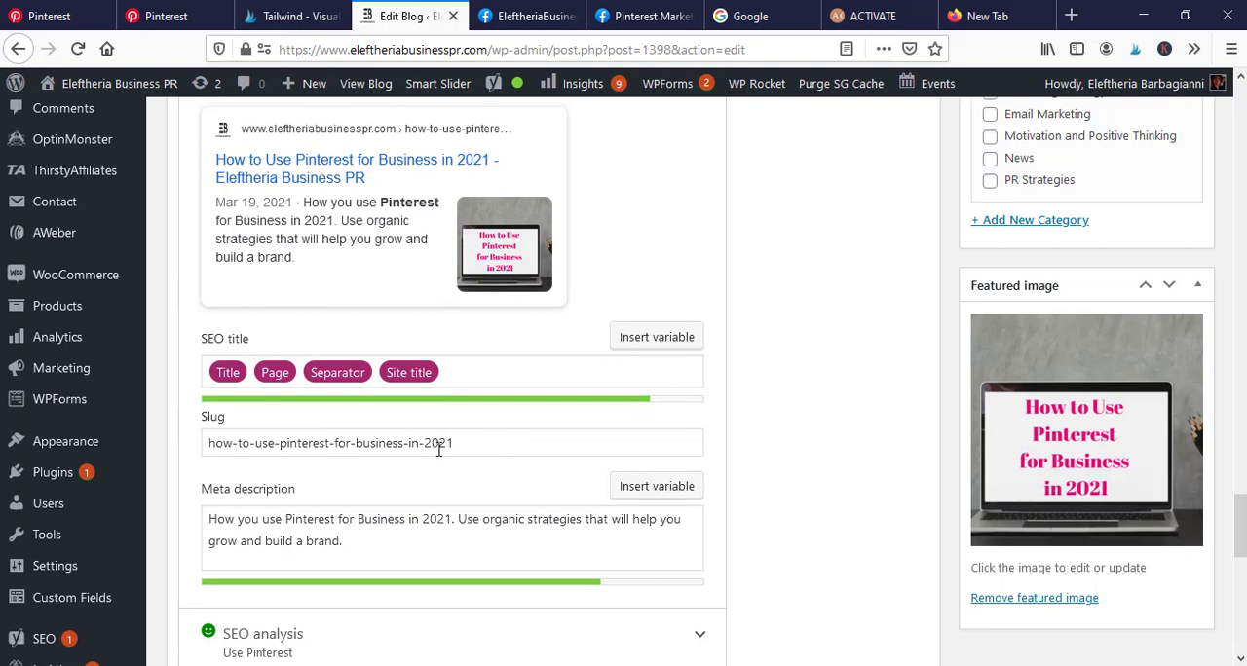
scroll(643, 479, "down", 1)
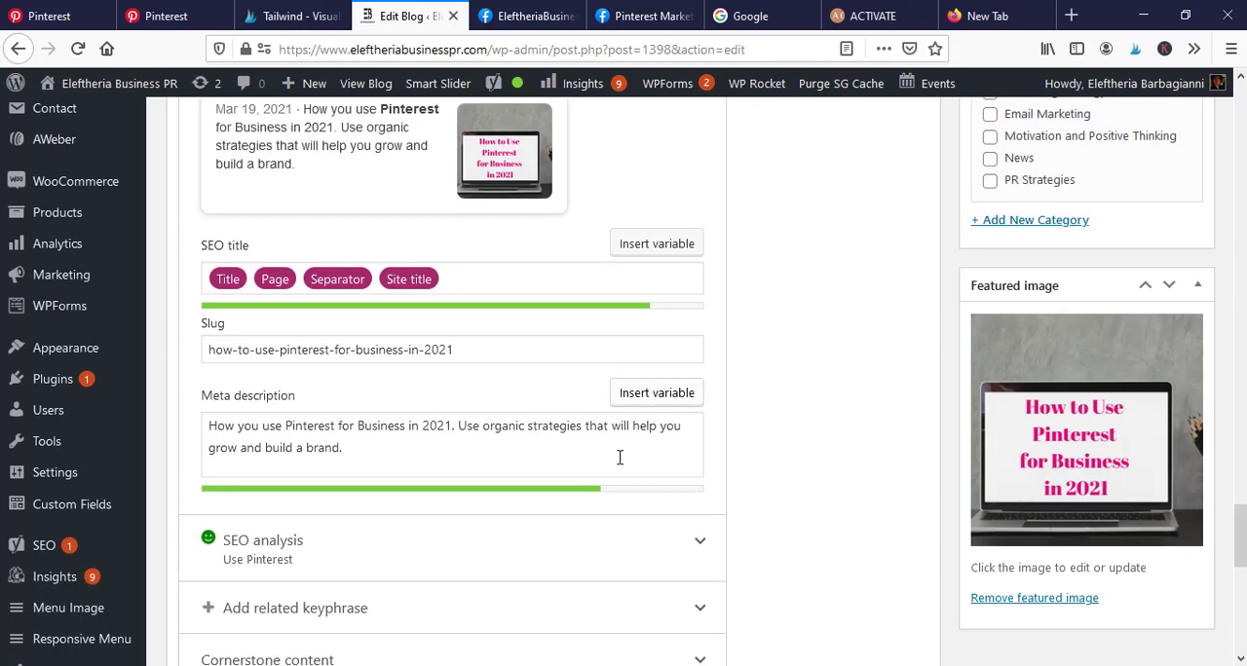
scroll(854, 412, "down", 1)
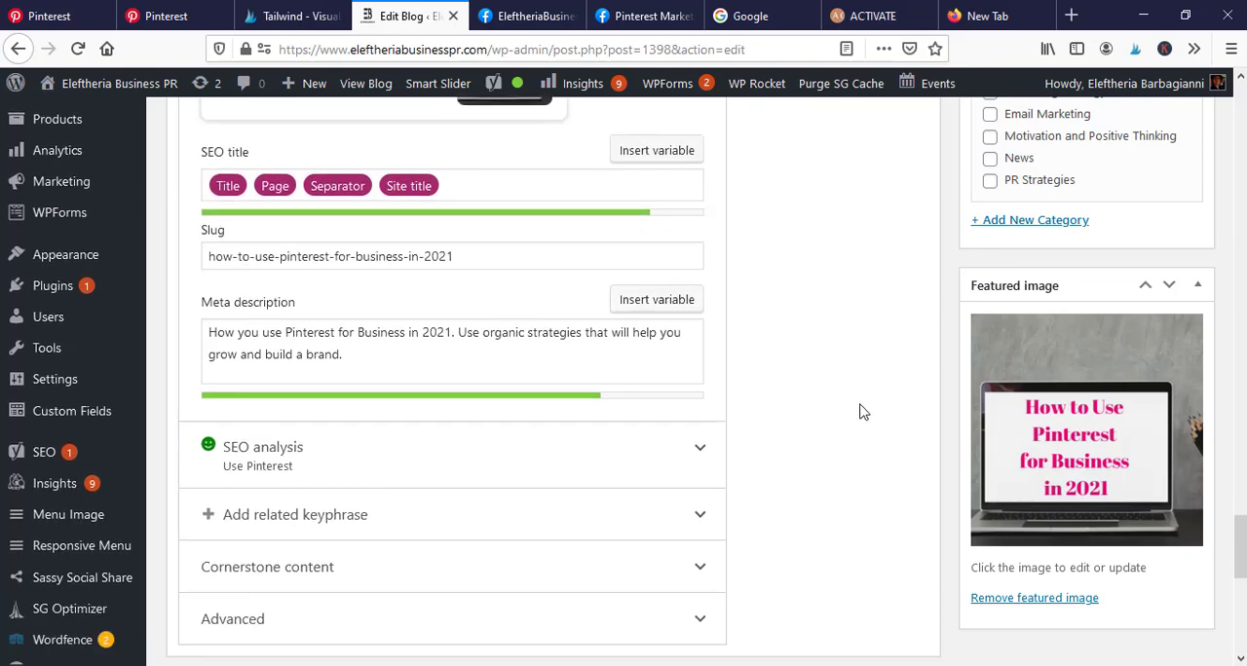
scroll(821, 418, "down", 1)
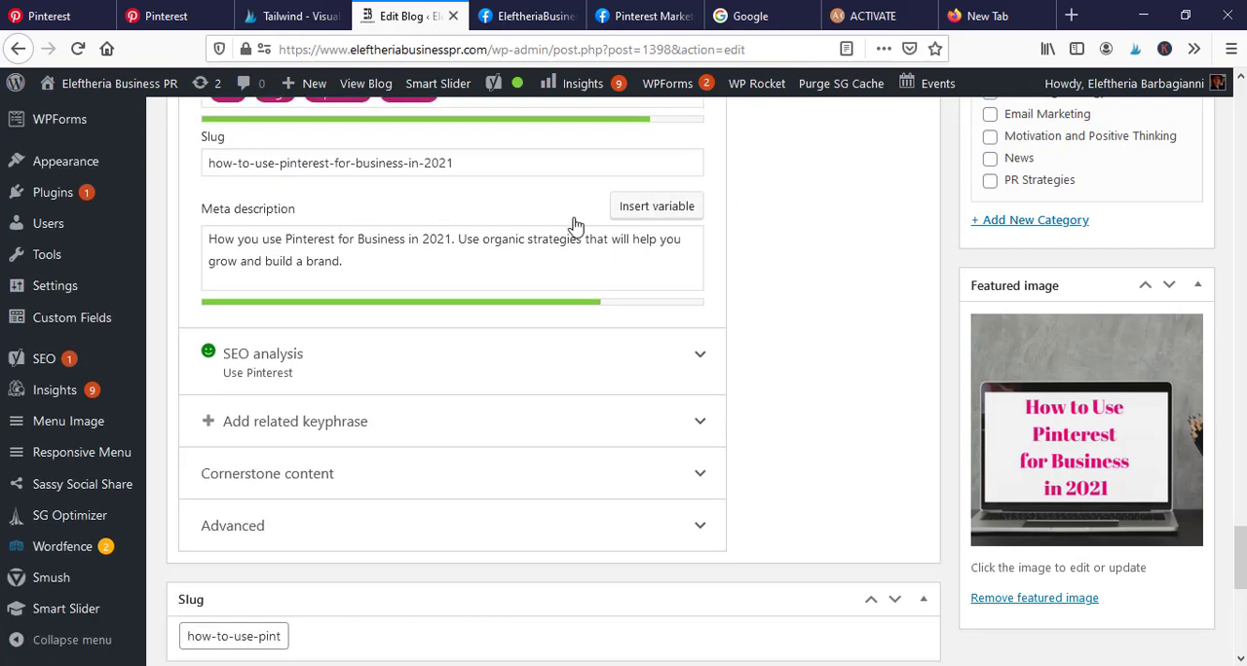
scroll(764, 336, "down", 1)
- Look over the snippet fields again and the slug, discussion and author settings below them, returning to the post's focus keyphrase
scroll(765, 399, "up", 1)
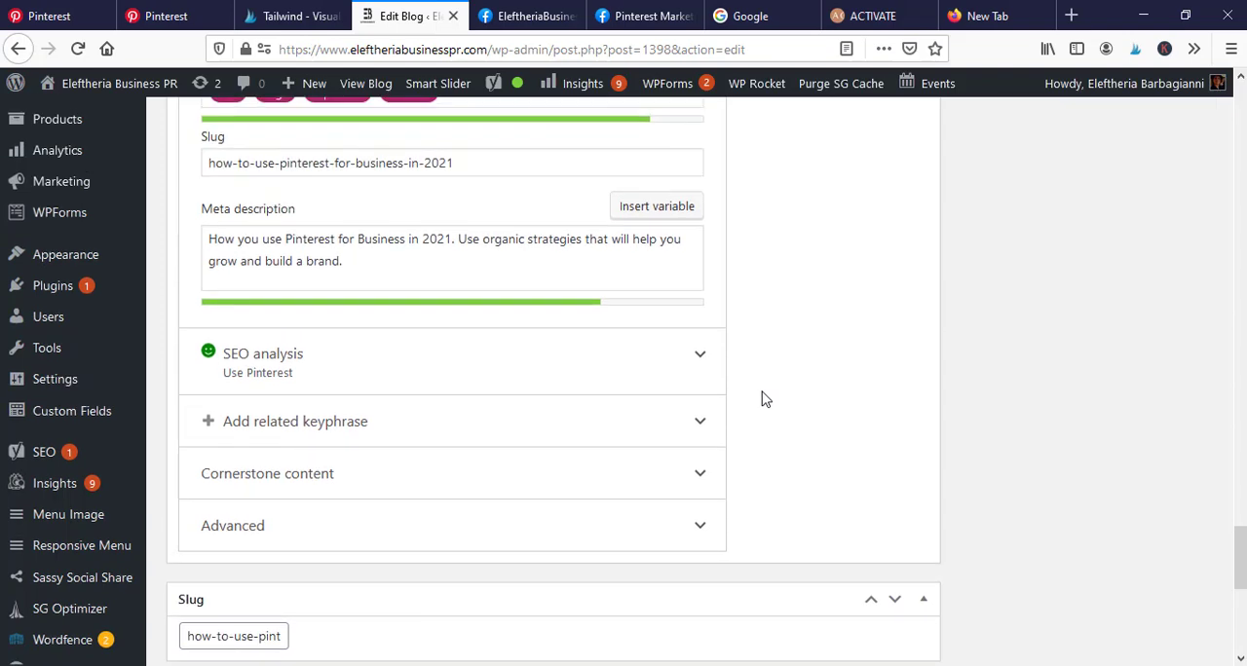
scroll(765, 399, "up", 4)
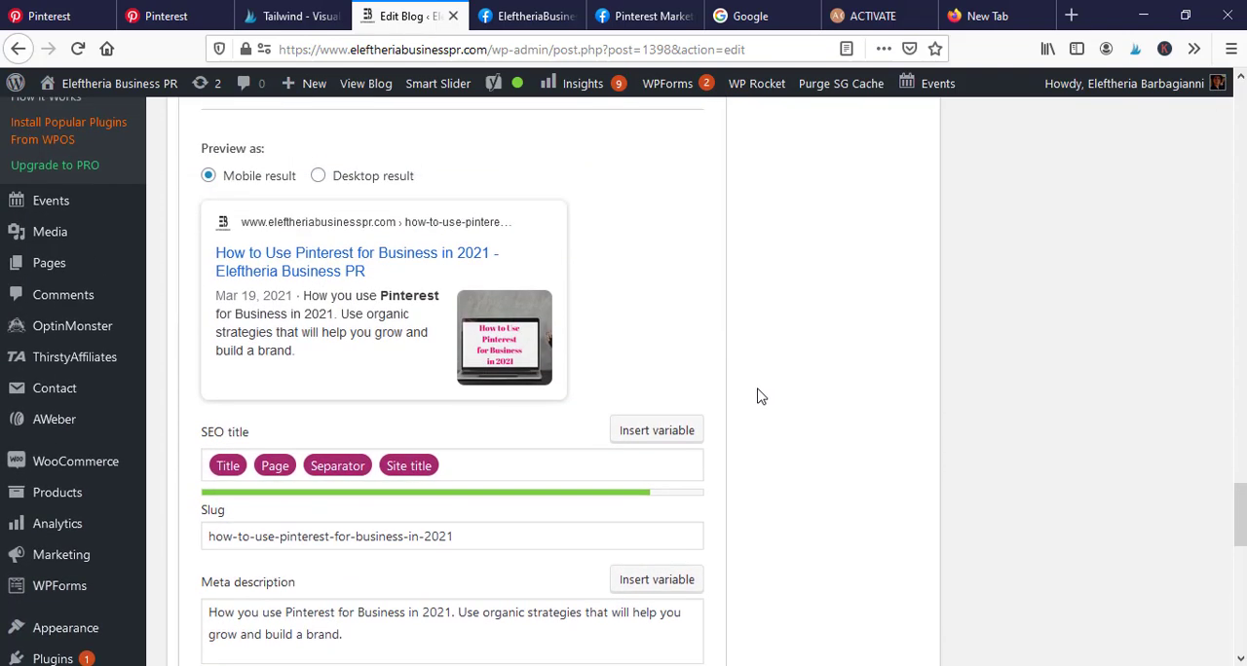
scroll(752, 428, "up", 1)
scroll(742, 351, "down", 2)
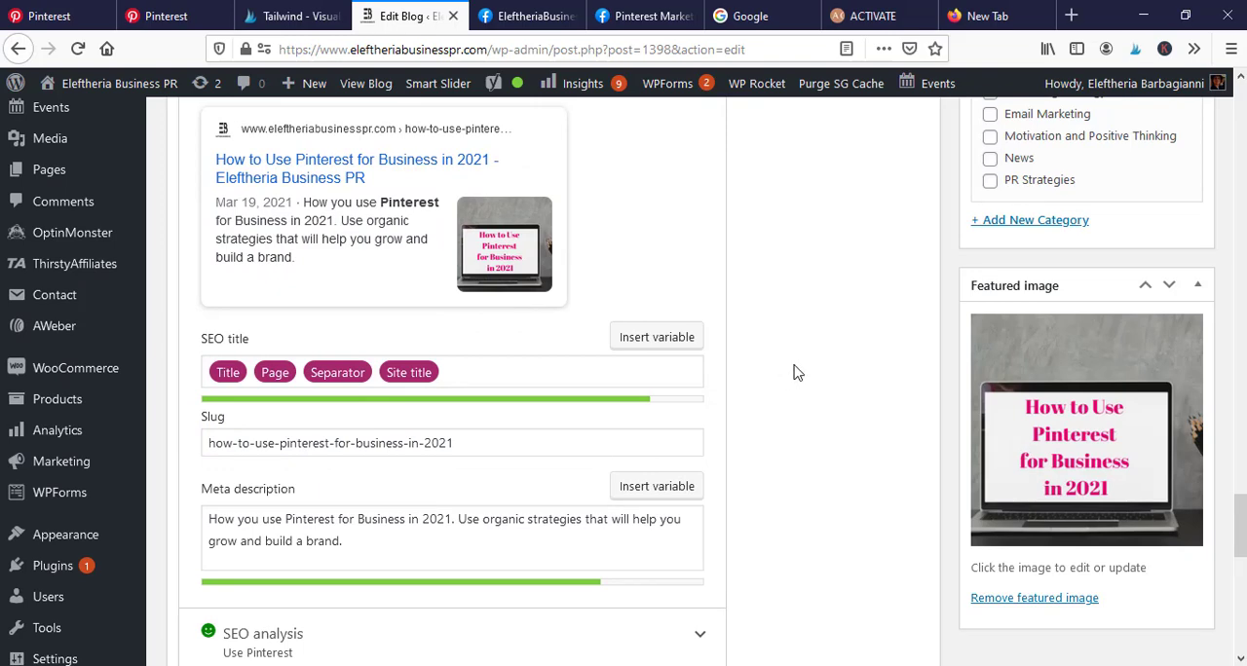
scroll(1240, 540, "down", 3)
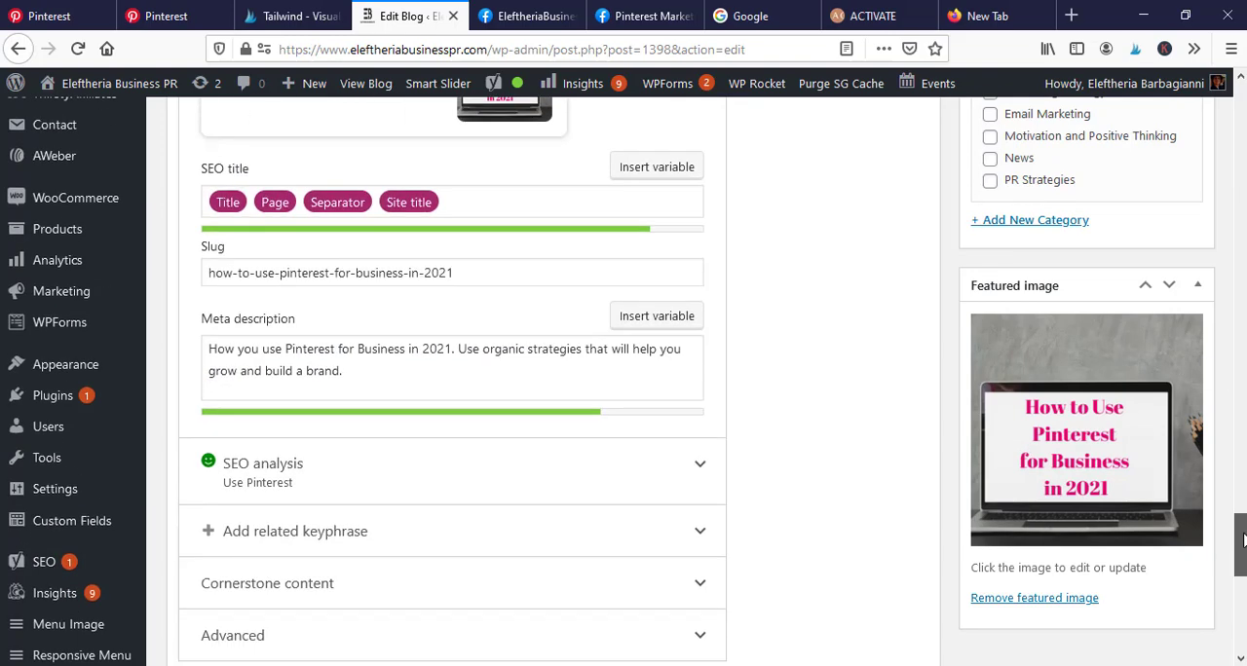
scroll(1240, 541, "down", 7)
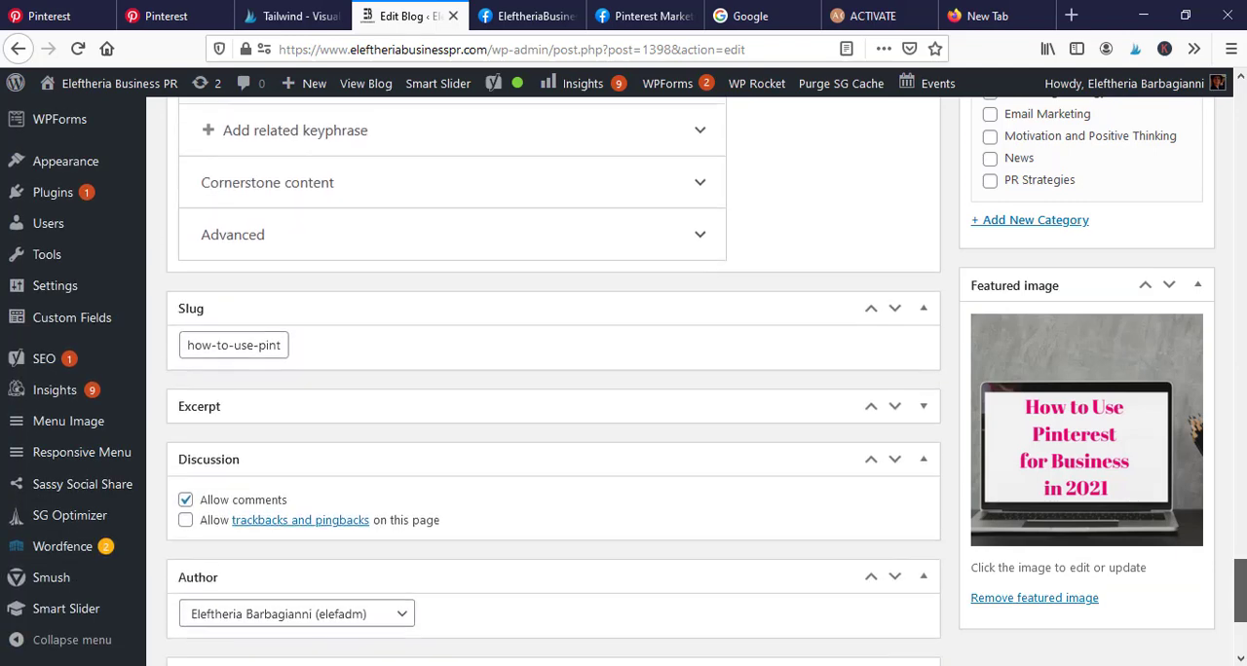
scroll(1240, 541, "up", 9)
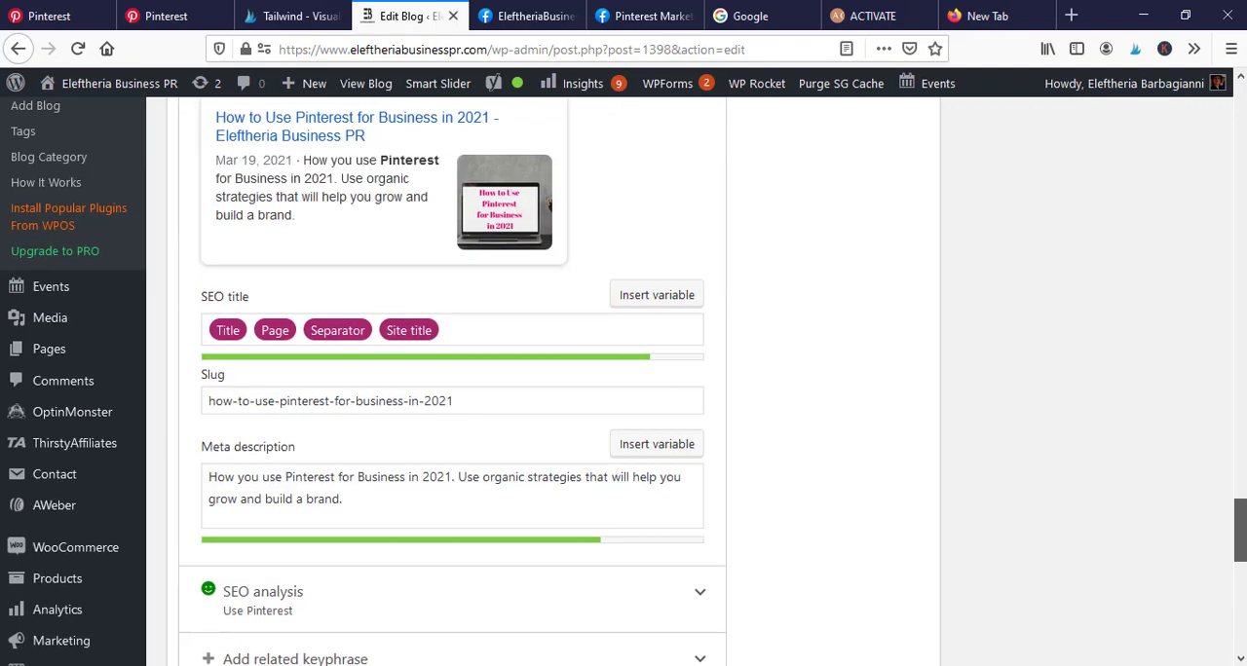
left_click_drag(1240, 518, 1240, 473)
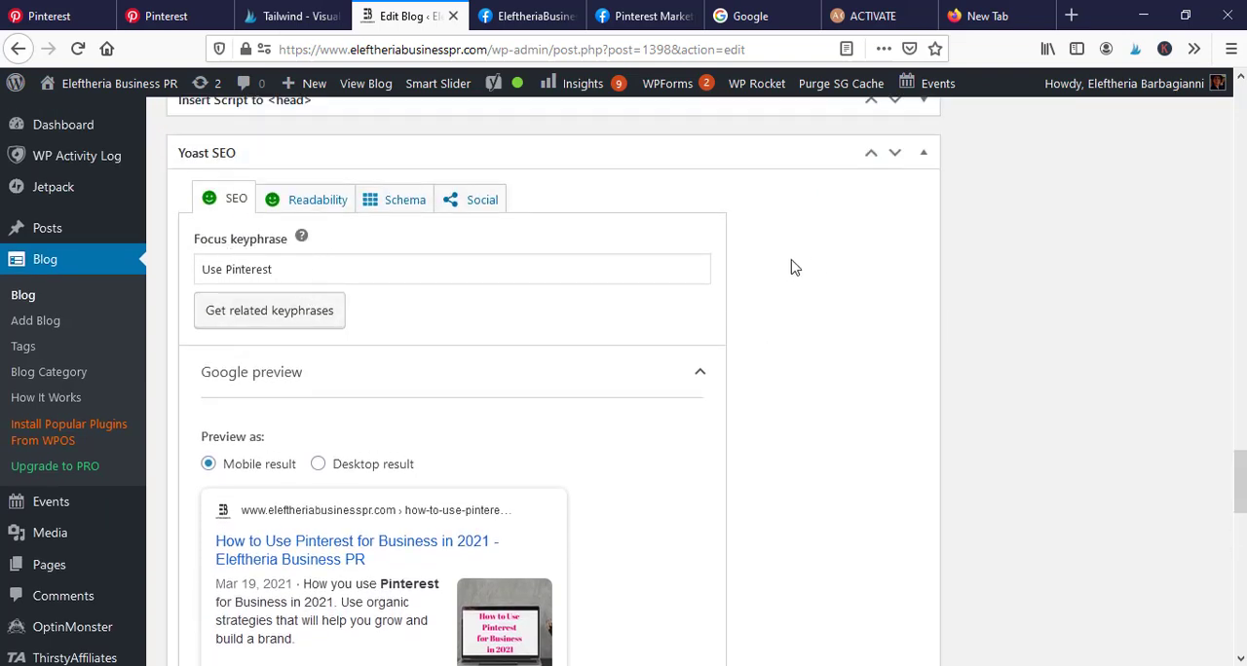
scroll(828, 282, "down", 2)
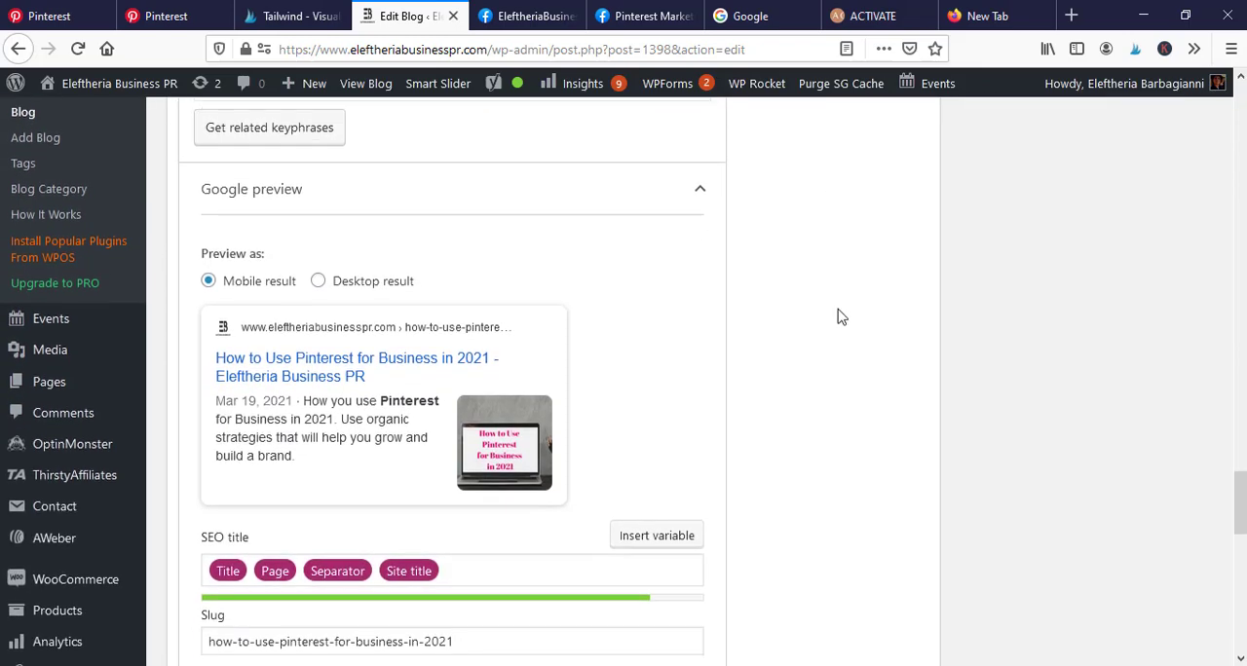
scroll(837, 317, "up", 2)
scroll(837, 314, "down", 2)
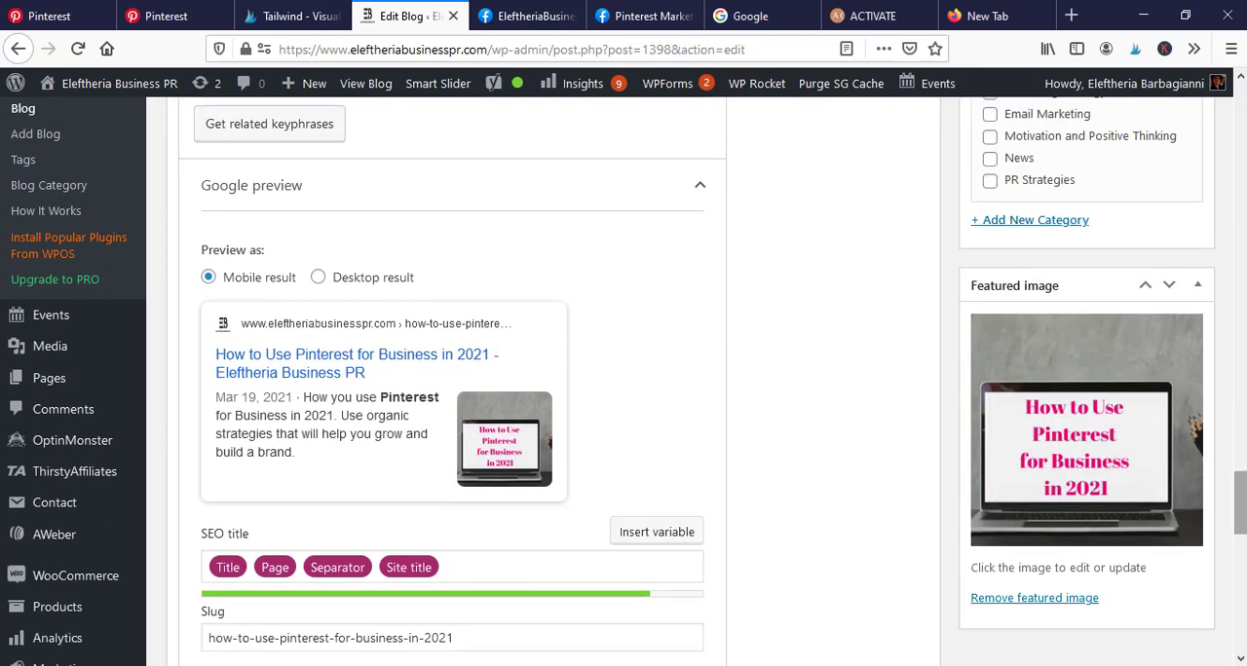
mouse_move(1241, 500)
left_mouse_down()
mouse_move(1241, 574)
mouse_move(1241, 472)
mouse_move(1241, 485)
left_mouse_up()
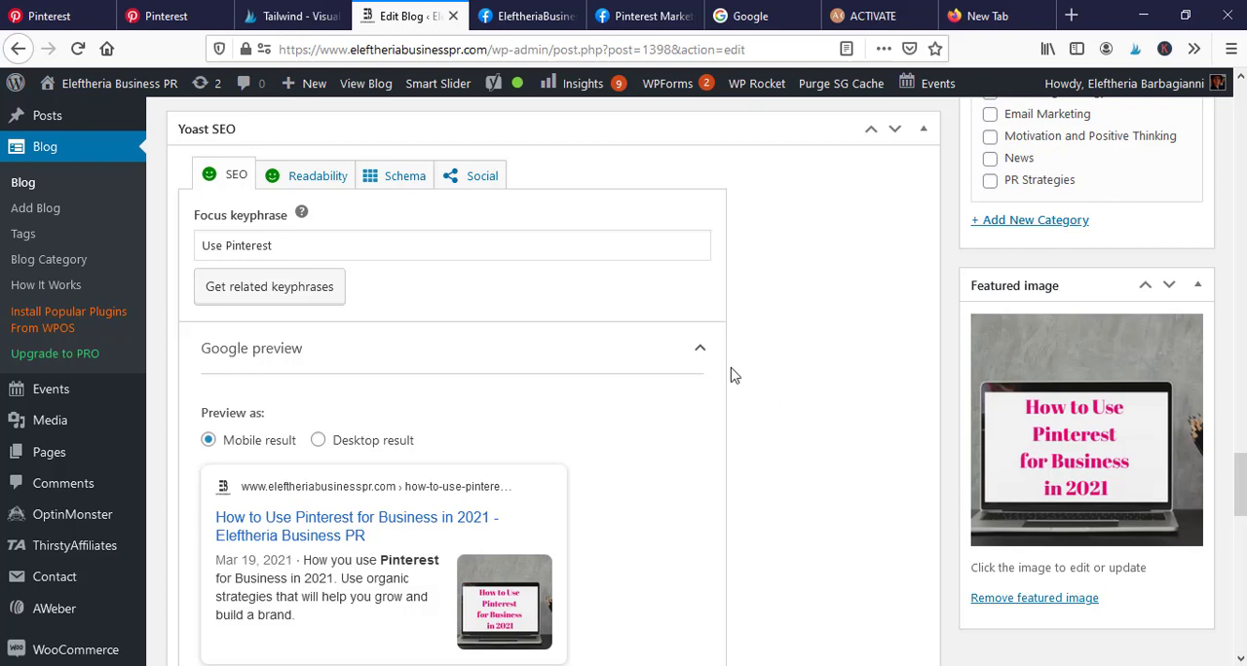
- Open the post's Yoast readability analysis and read its improvements and good results
left_click(323, 182)
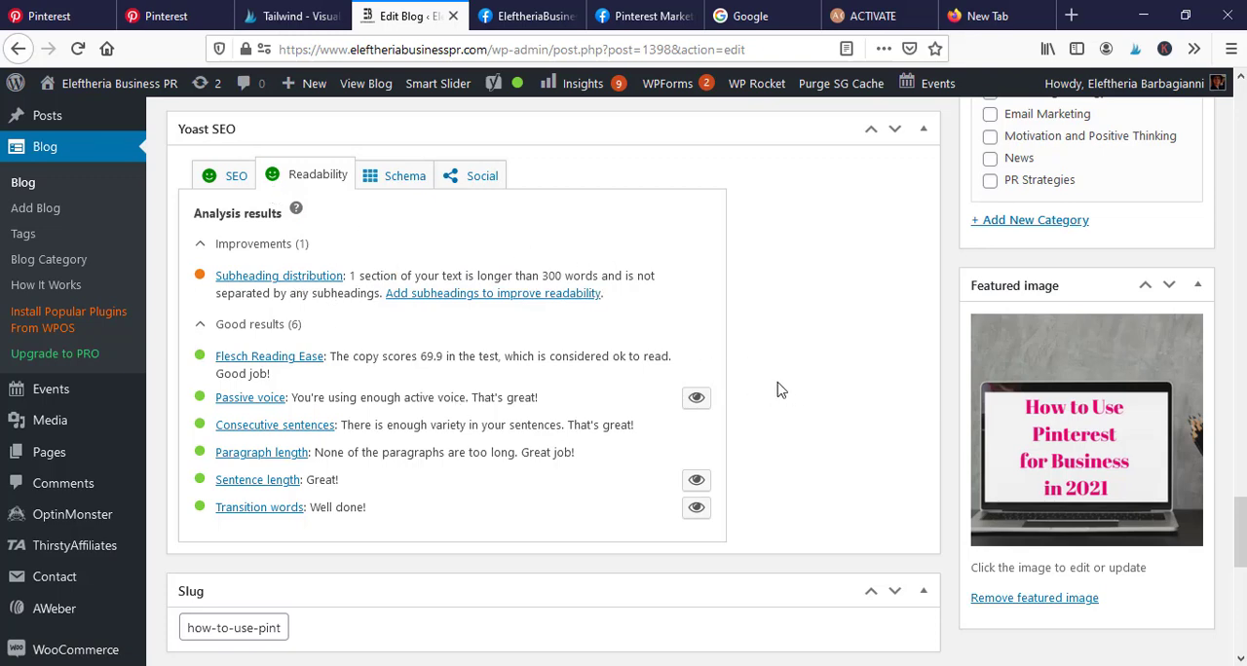
scroll(777, 390, "down", 2)
scroll(585, 385, "up", 2)
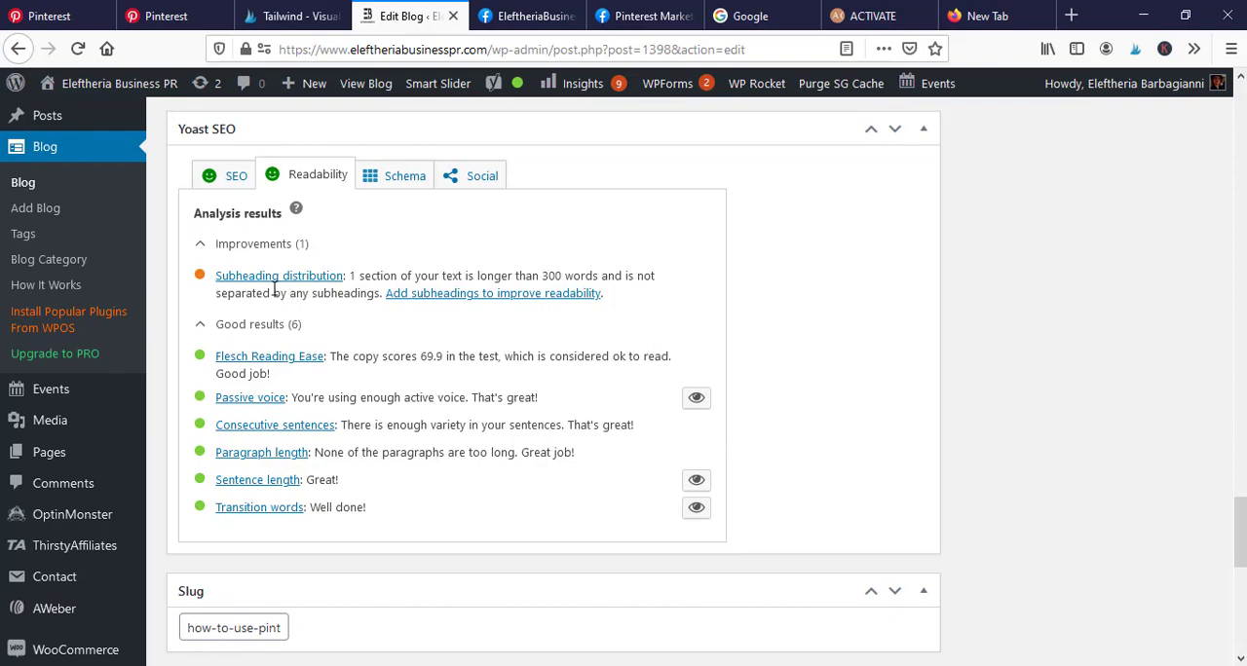
- Check the headings and paragraphs in the post's body text against the subheading distribution advice, then return to the readability analysis
scroll(715, 392, "up", 10)
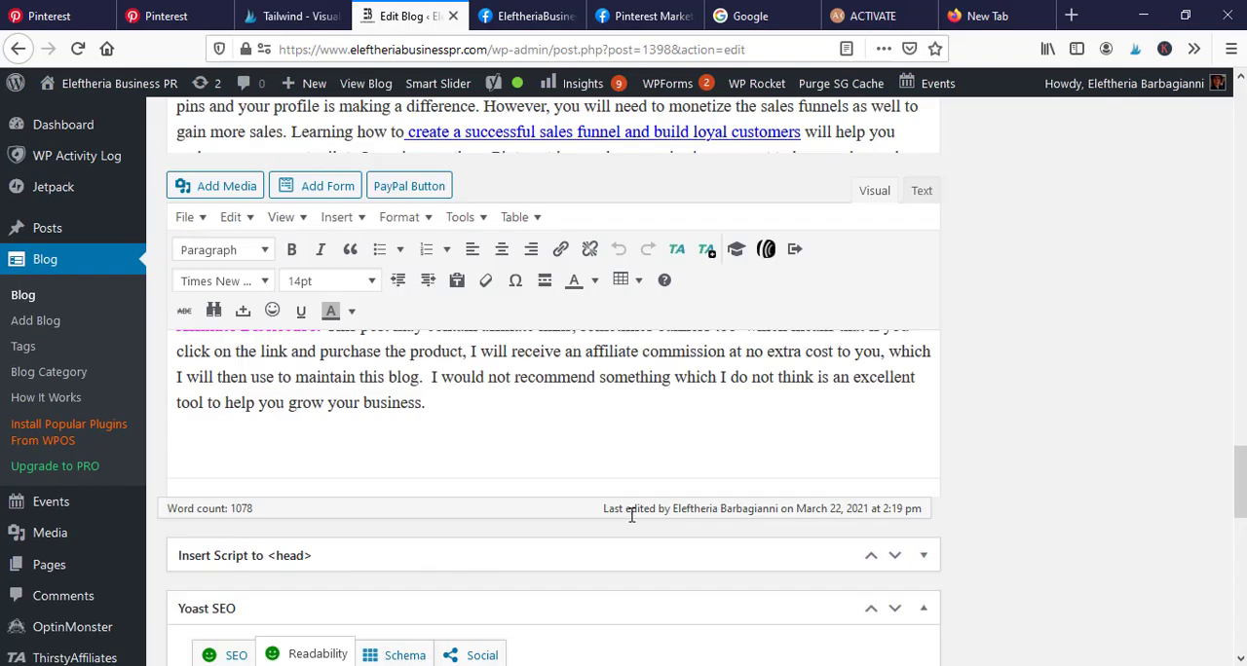
scroll(723, 467, "up", 1)
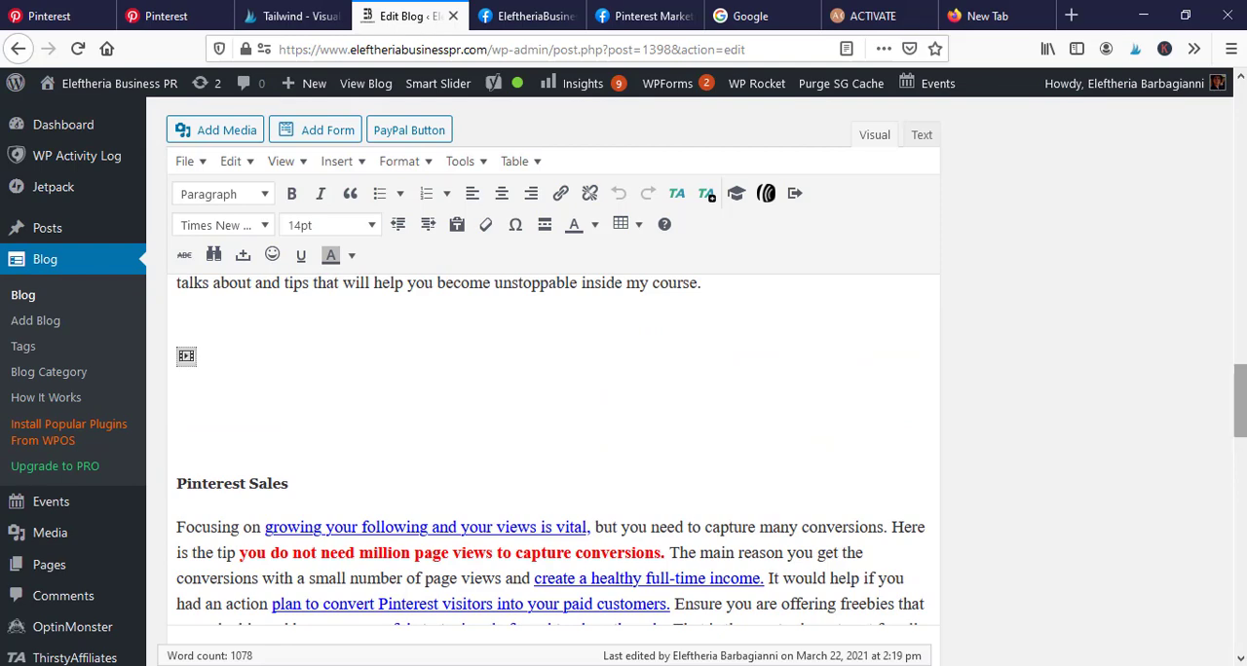
left_click_drag(1242, 410, 1242, 453)
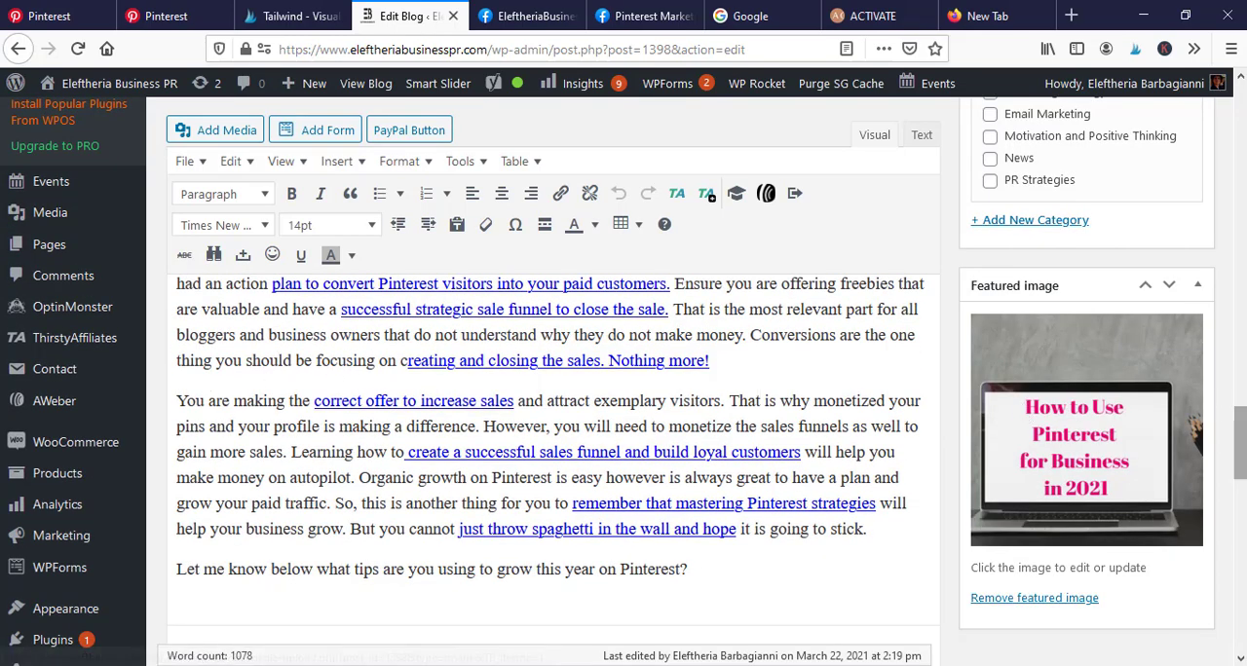
left_click_drag(1241, 443, 1241, 552)
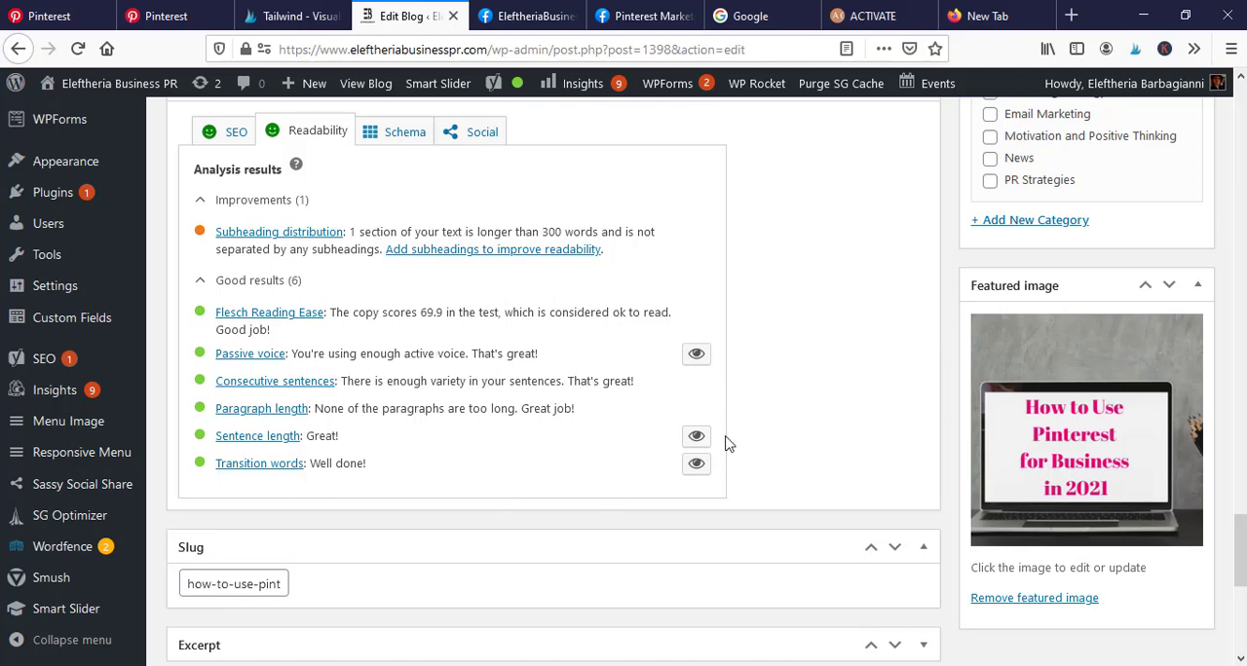
- Finish reviewing the readability results and switch back to the post's SEO settings with the focus keyphrase
scroll(730, 409, "down", 3)
scroll(766, 398, "up", 3)
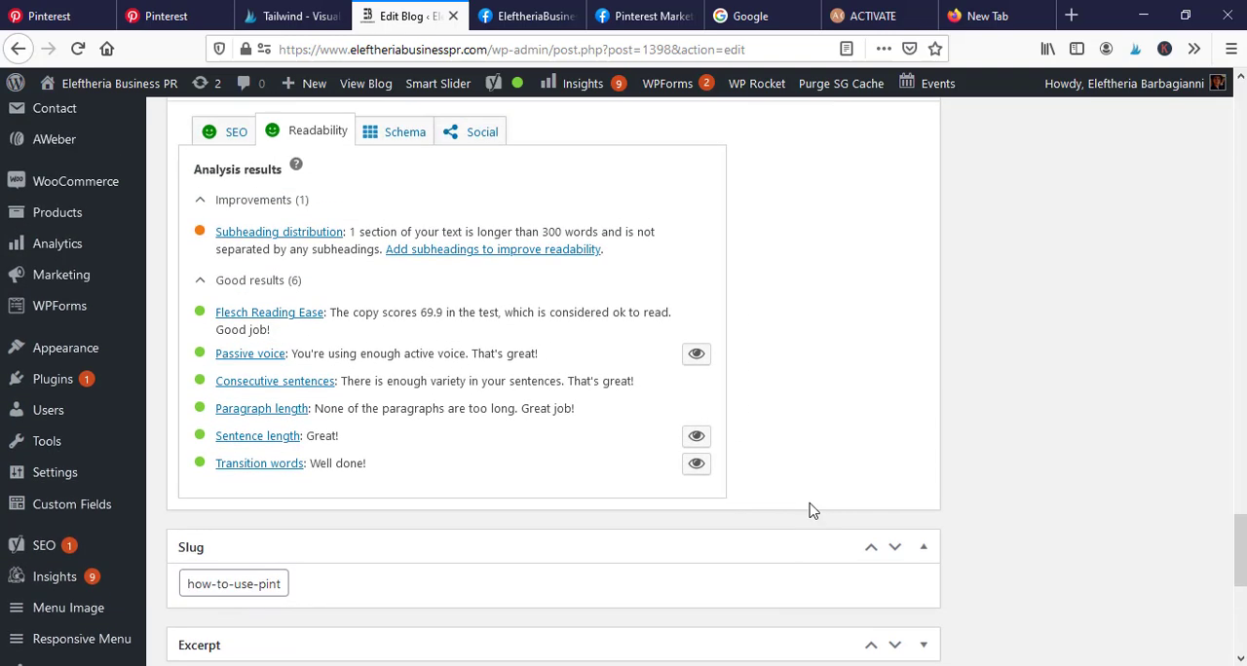
scroll(809, 510, "up", 2)
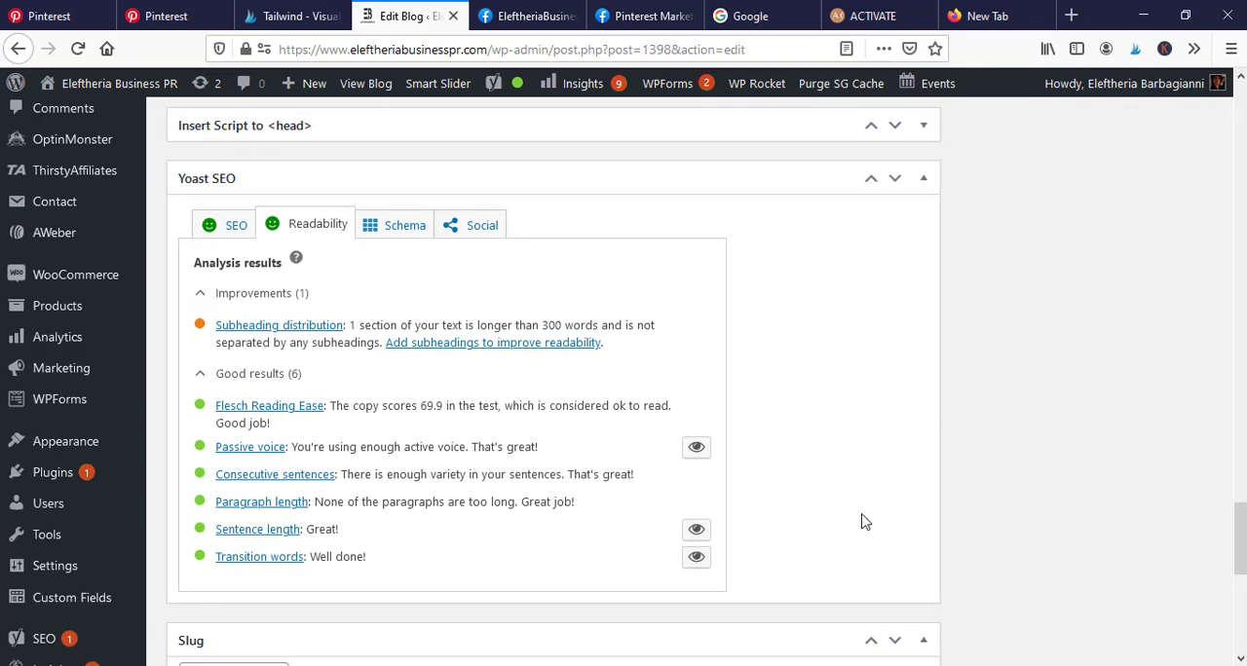
left_click(234, 228)
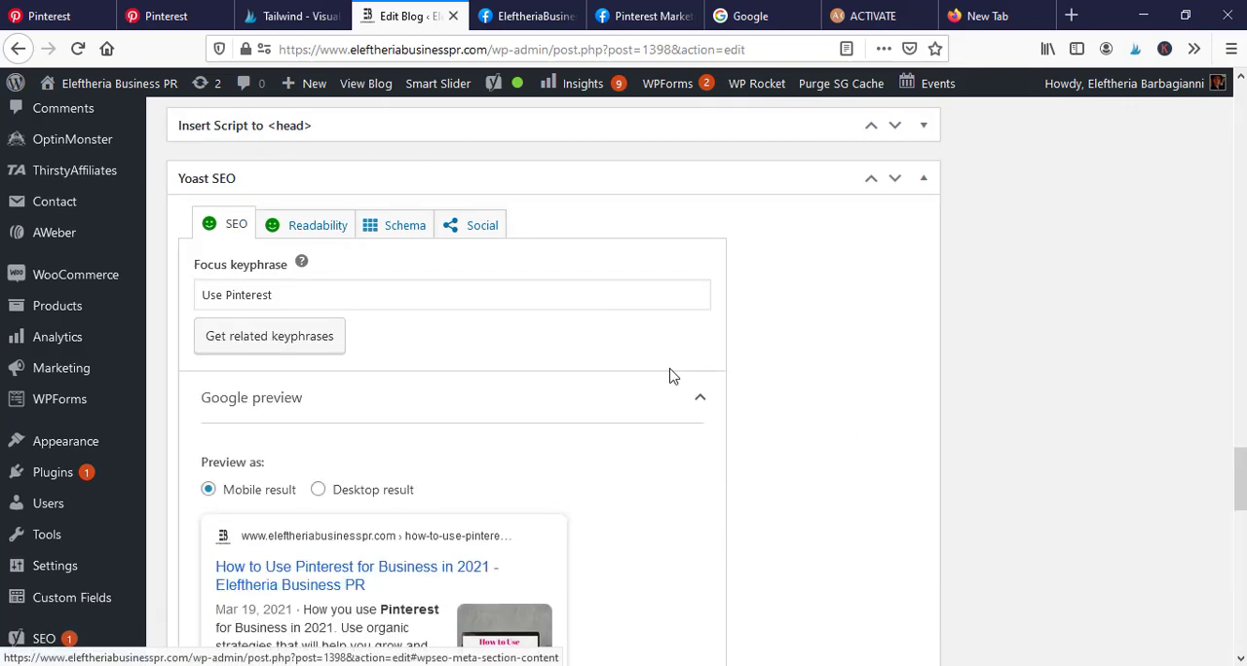